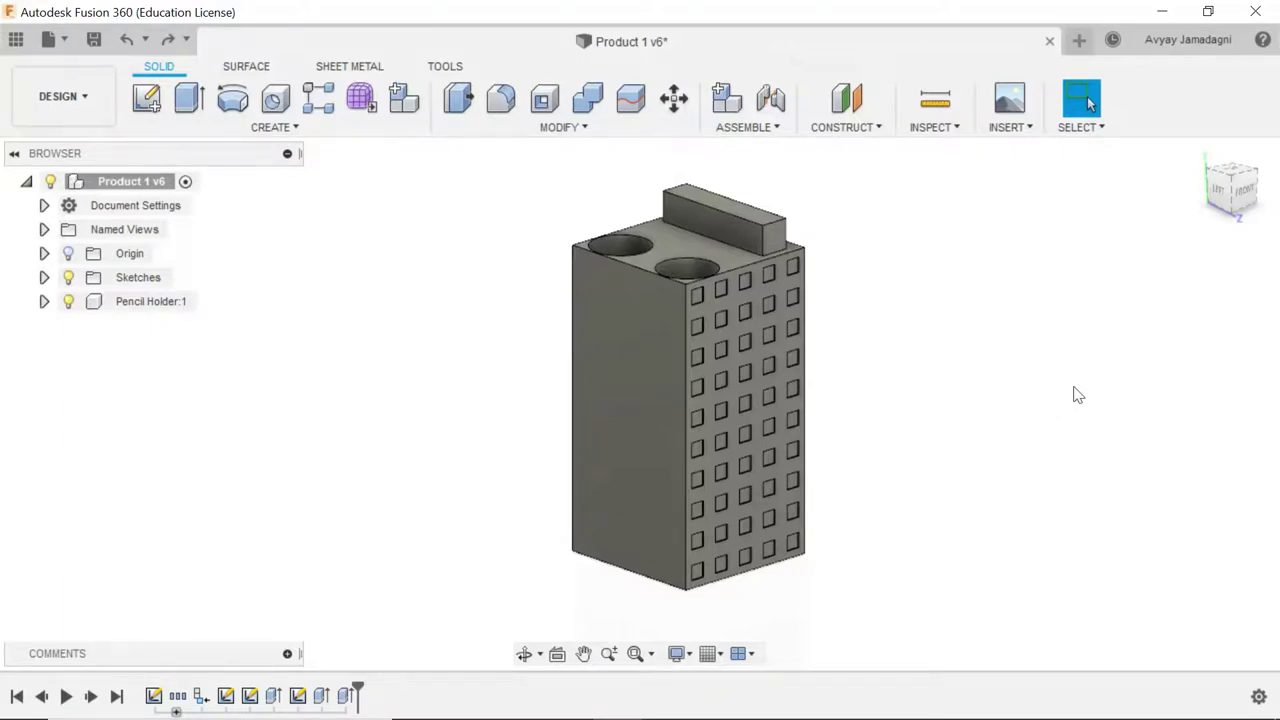
# Step: Orbit and zoom to inspect the pencil holder's underside, then re-frame the whole model
pyautogui.press('F4')
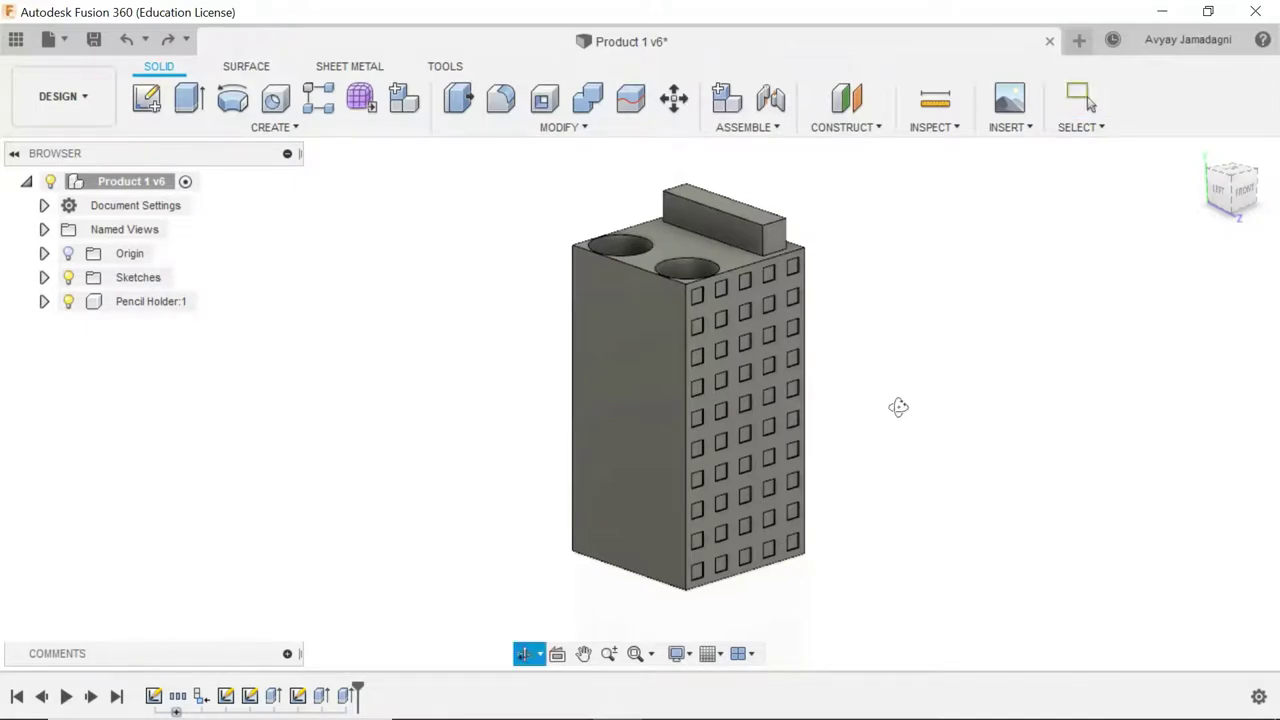
pyautogui.moveTo(894, 406); pyautogui.dragTo(900, 457)
pyautogui.press('Escape')
pyautogui.scroll(8, 695, 420)
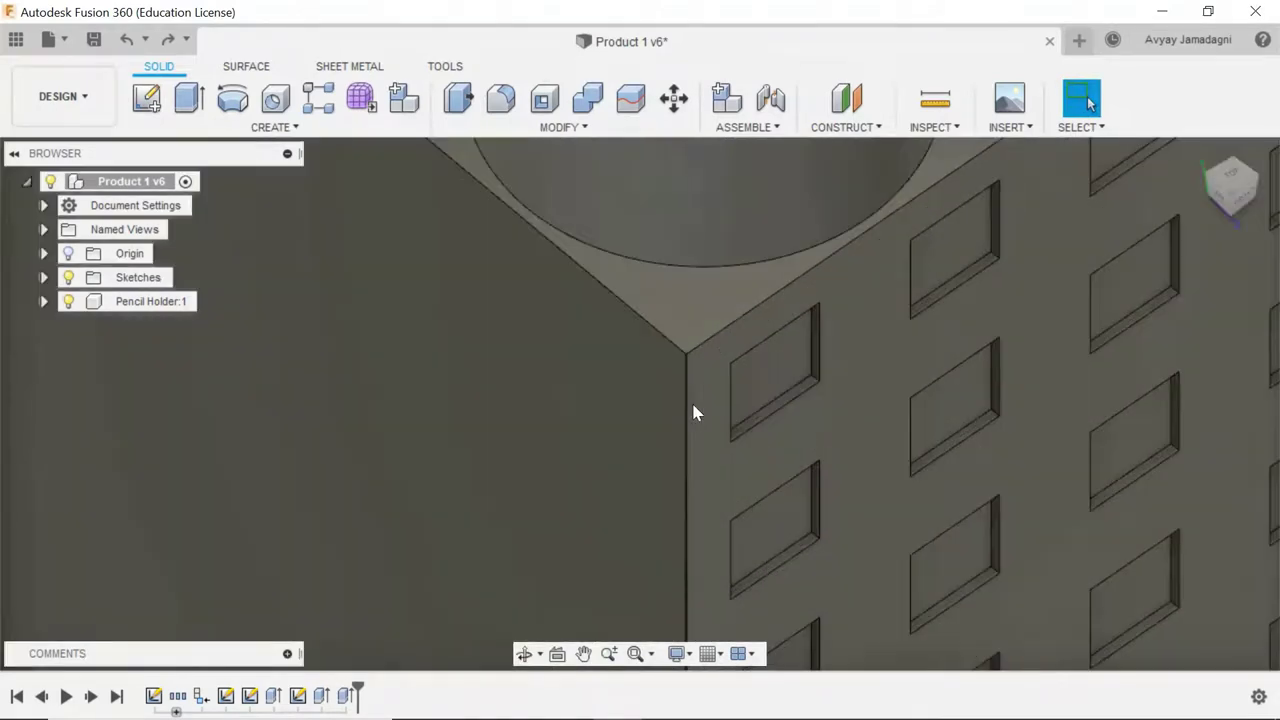
pyautogui.scroll(-5, 691, 405)
pyautogui.scroll(-3, 665, 350)
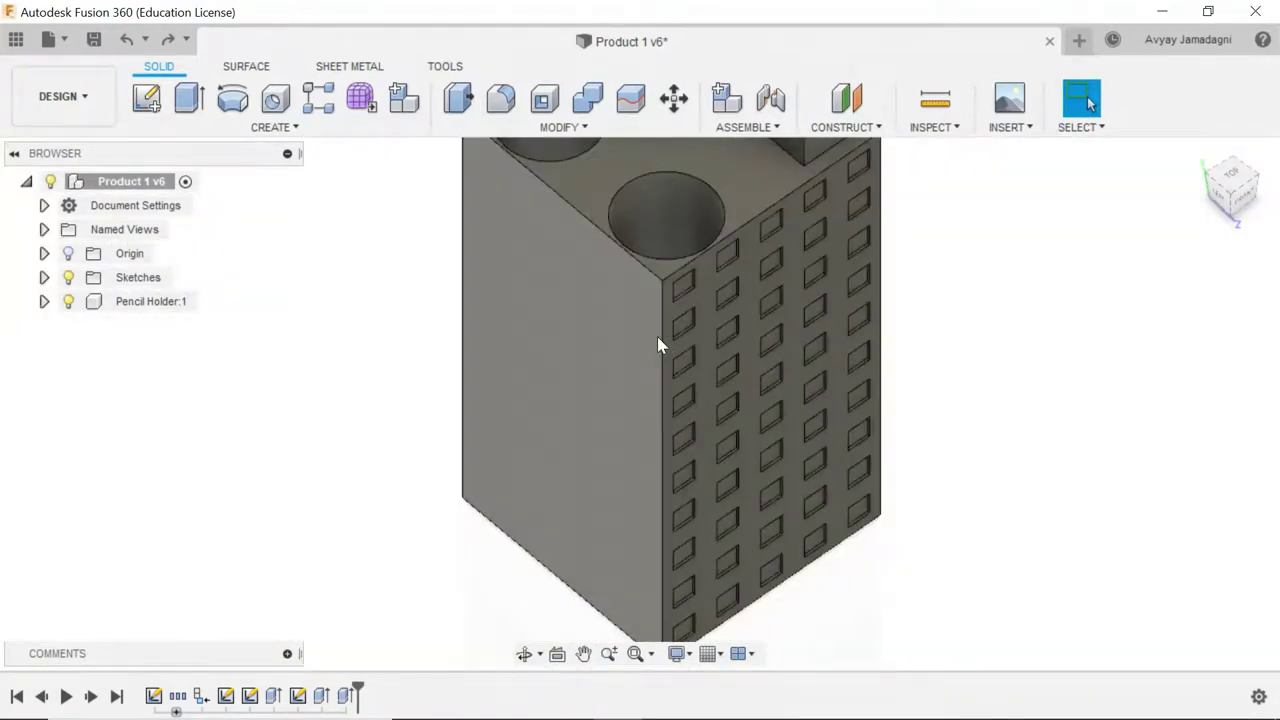
pyautogui.scroll(-2, 1063, 334)
pyautogui.moveTo(1063, 334); pyautogui.dragTo(1028, 332, button='middle')
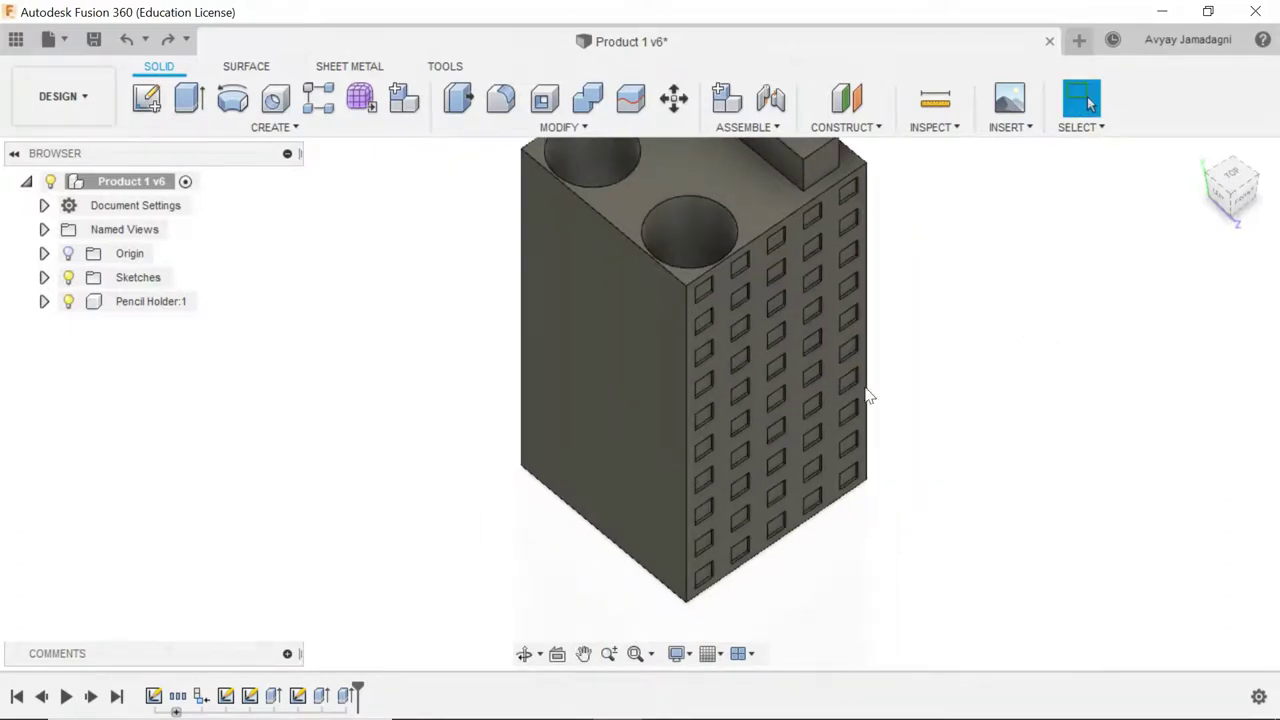
pyautogui.scroll(5, 697, 347)
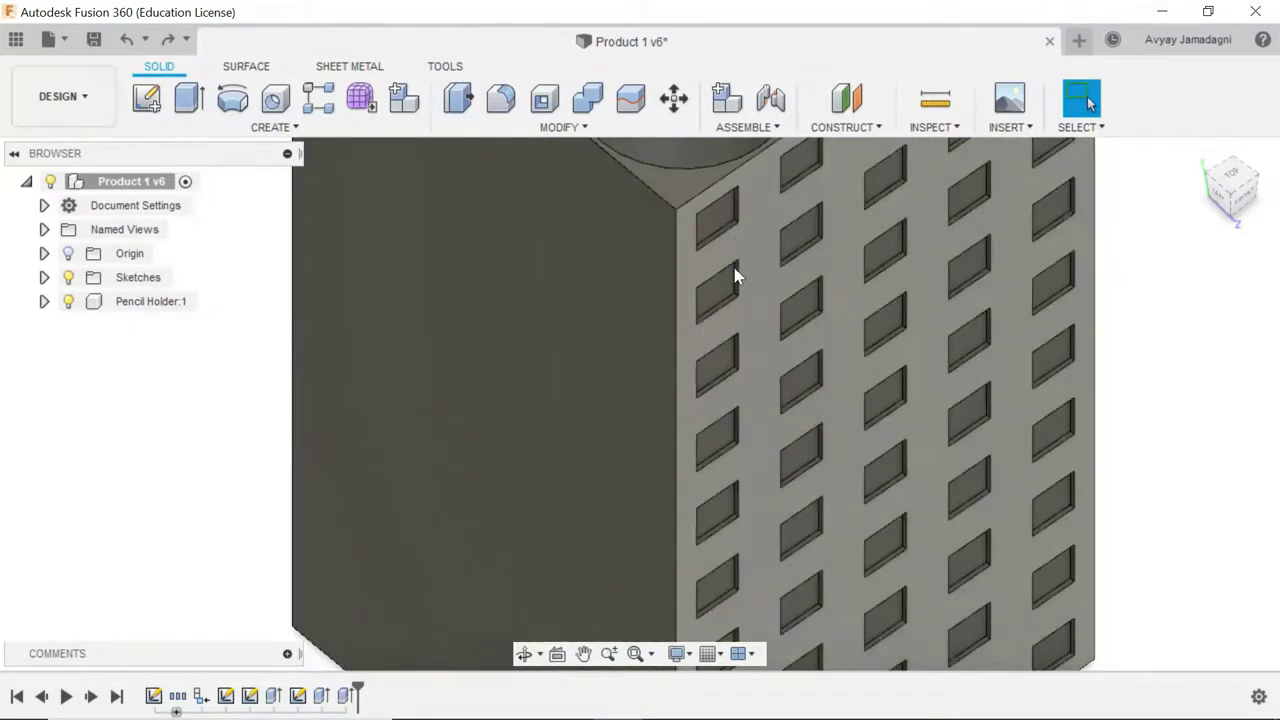
# Step: Select a window recess's inner face and orbit around the top, holes and front
pyautogui.click(722, 362)
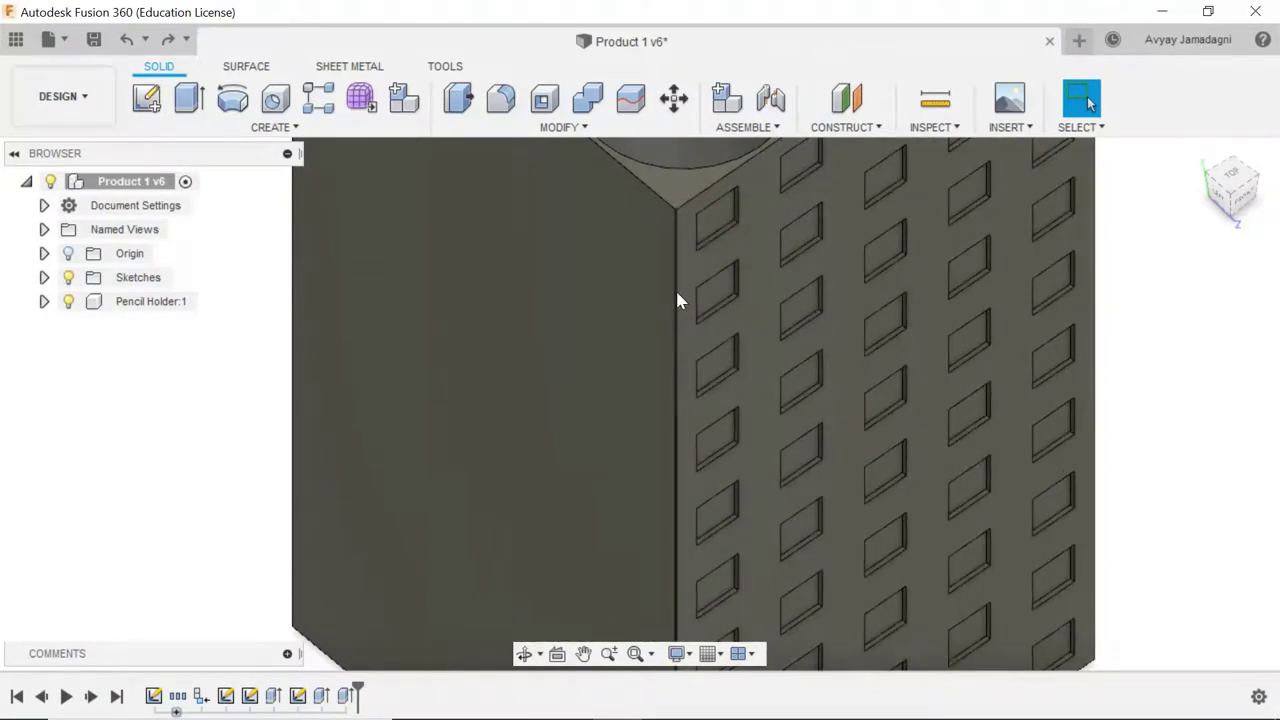
pyautogui.scroll(-4, 692, 258)
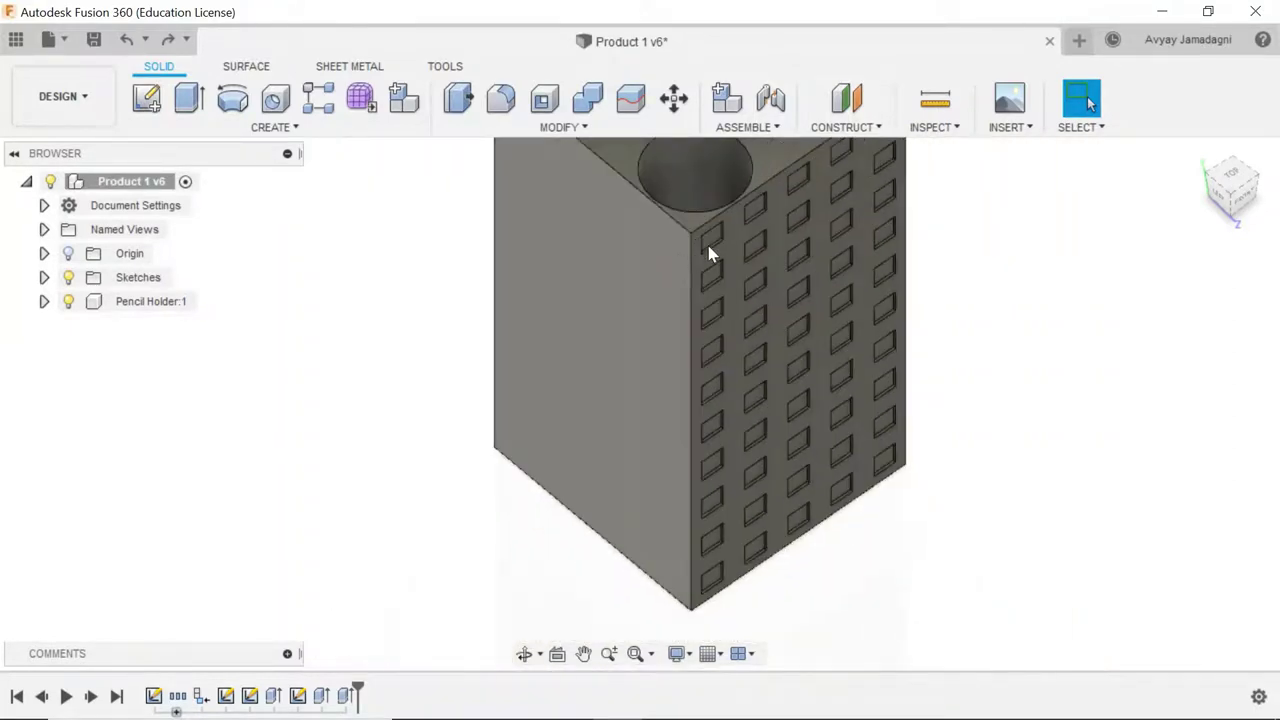
pyautogui.scroll(-4, 718, 250)
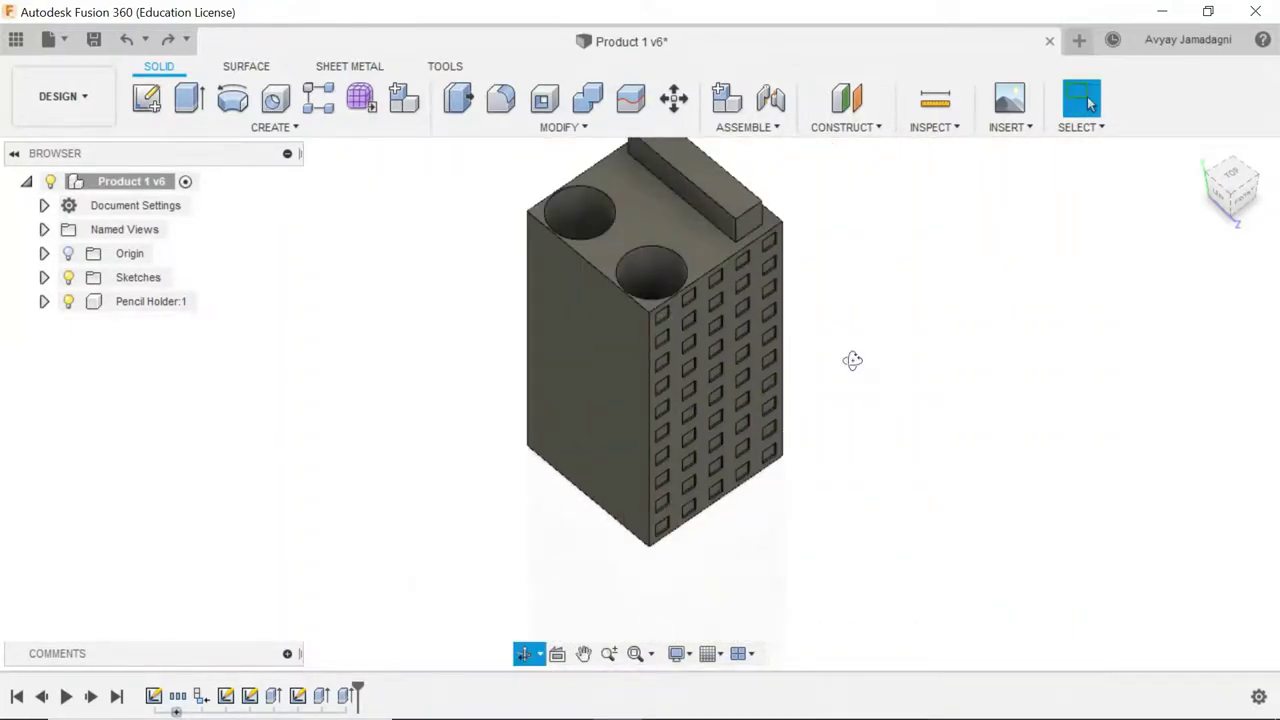
pyautogui.moveTo(840, 291); pyautogui.dragTo(652, 251)
pyautogui.press('Escape')
pyautogui.scroll(8, 640, 230)
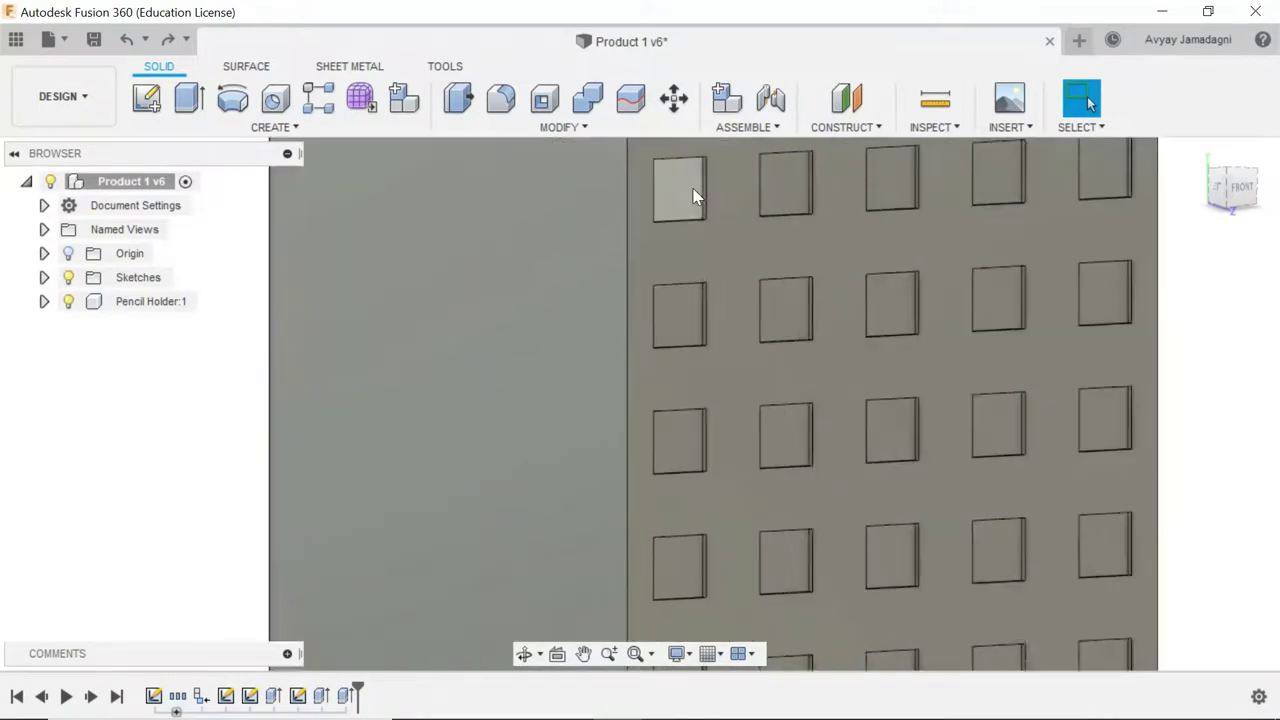
pyautogui.scroll(-5, 697, 195)
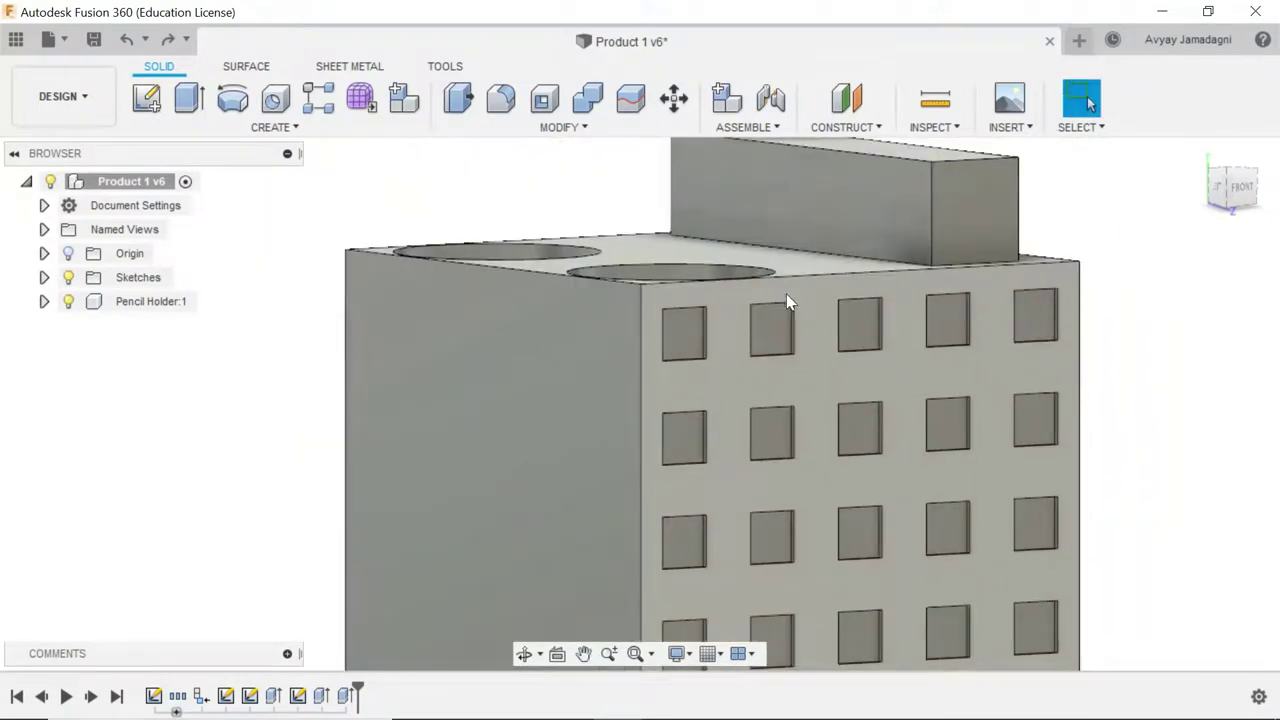
pyautogui.moveTo(784, 297)
pyautogui.keyDown('shift'); pyautogui.mouseDown(button='middle')
pyautogui.moveTo(735, 345)
pyautogui.moveTo(800, 360)
pyautogui.mouseUp(button='middle'); pyautogui.keyUp('shift')
pyautogui.scroll(-5, 800, 360)
pyautogui.moveTo(729, 297)
pyautogui.keyDown('shift'); pyautogui.mouseDown(button='middle')
pyautogui.moveTo(757, 337)
pyautogui.moveTo(775, 242)
pyautogui.moveTo(770, 166)
pyautogui.mouseUp(button='middle'); pyautogui.keyUp('shift')
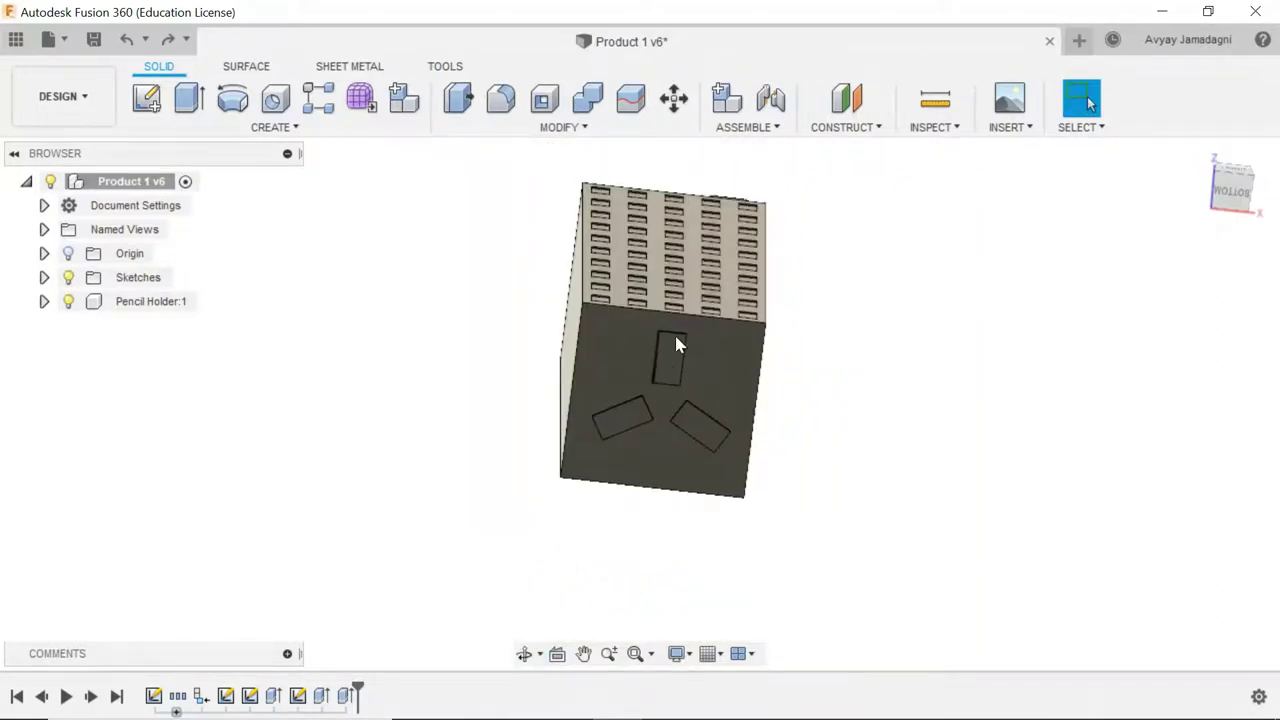
pyautogui.moveTo(846, 277)
pyautogui.keyDown('shift'); pyautogui.mouseDown(button='middle')
pyautogui.moveTo(858, 454)
pyautogui.moveTo(897, 443)
pyautogui.moveTo(908, 402)
pyautogui.moveTo(986, 420)
pyautogui.moveTo(897, 434)
pyautogui.moveTo(853, 410)
pyautogui.moveTo(974, 386)
pyautogui.moveTo(831, 334)
pyautogui.mouseUp(button='middle'); pyautogui.keyUp('shift')
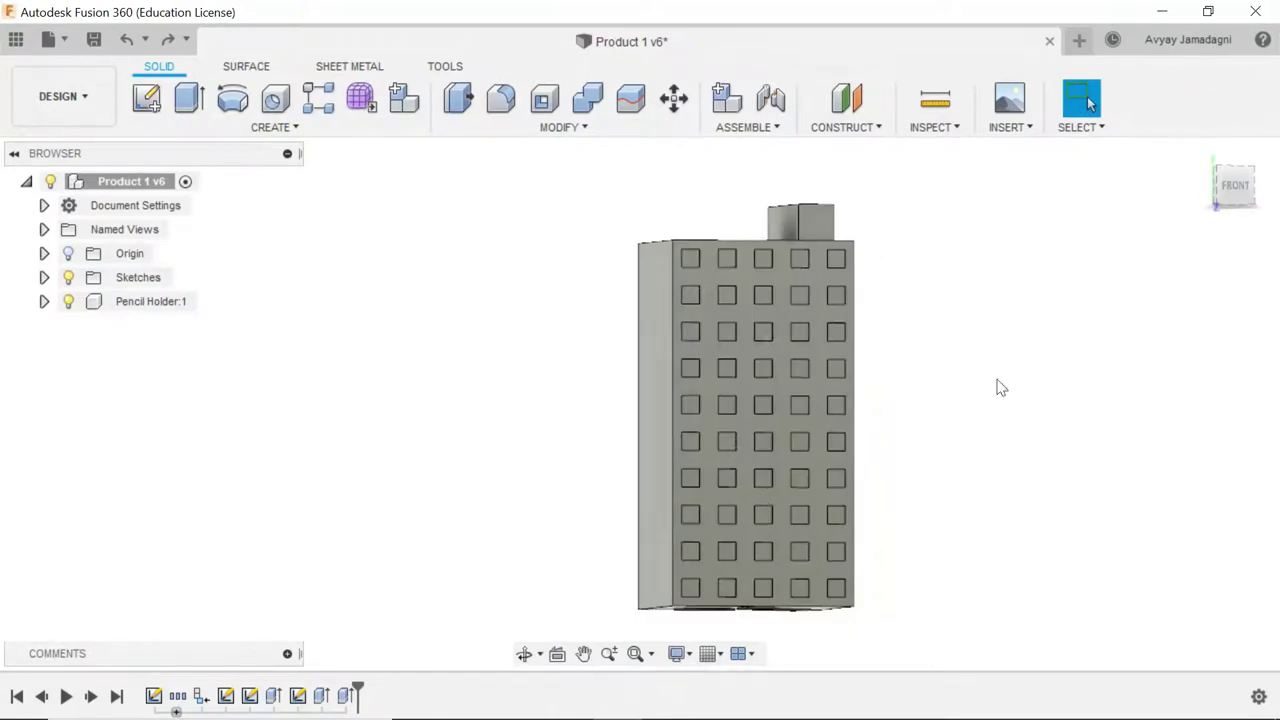
# Step: Snap to the FRONT view, select the front face and undo the last modelling step
pyautogui.keyDown('shift'); pyautogui.moveTo(997, 386); pyautogui.dragTo(990, 378, button='middle'); pyautogui.keyUp('shift')
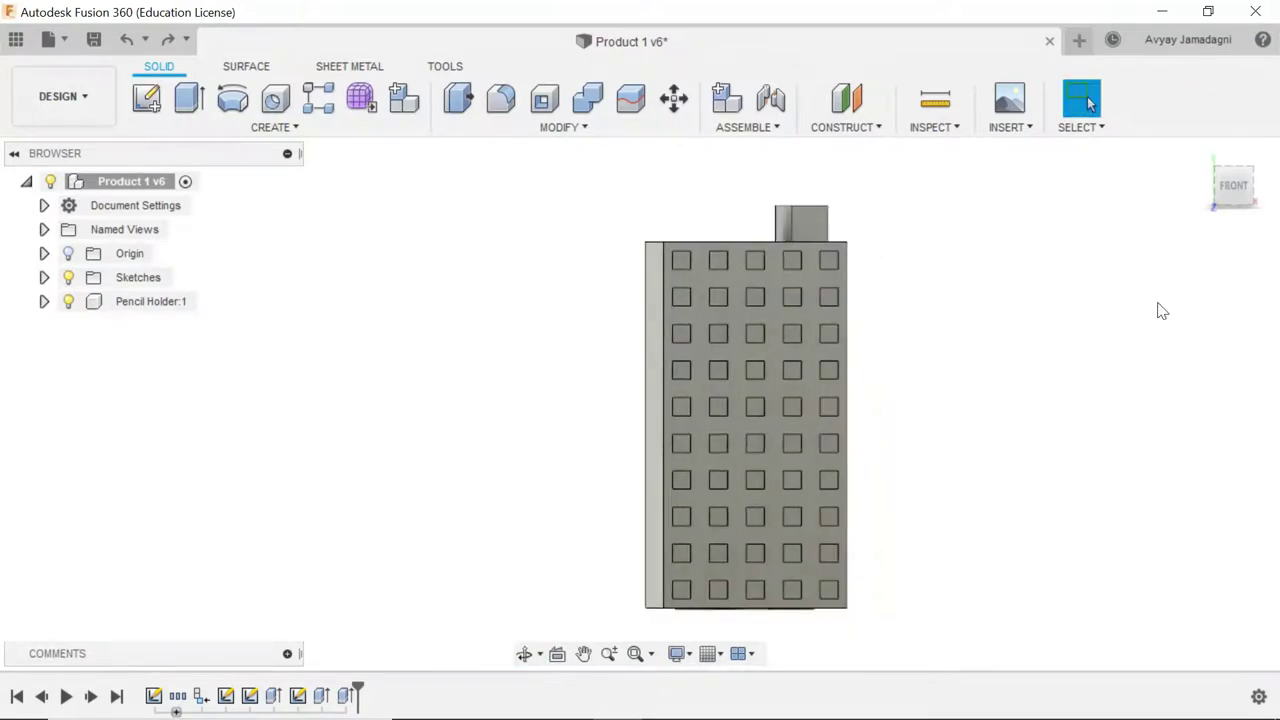
pyautogui.click(1232, 190)
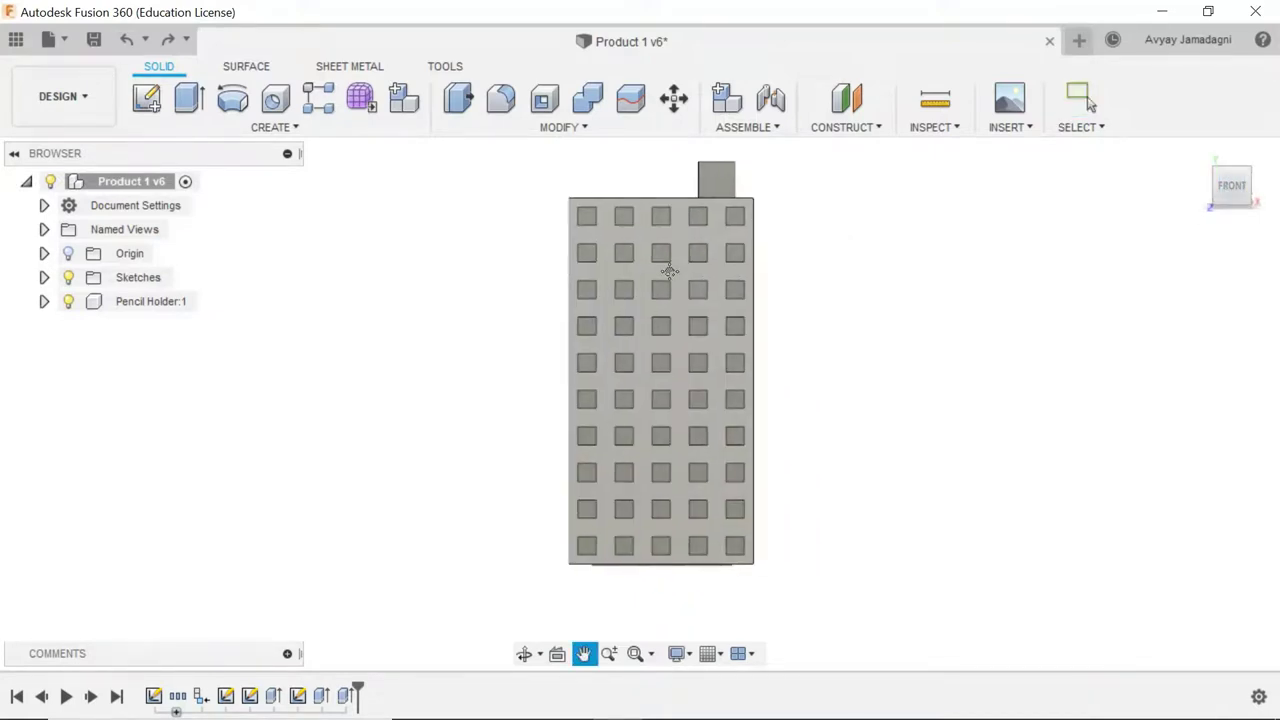
pyautogui.scroll(2, 650, 339)
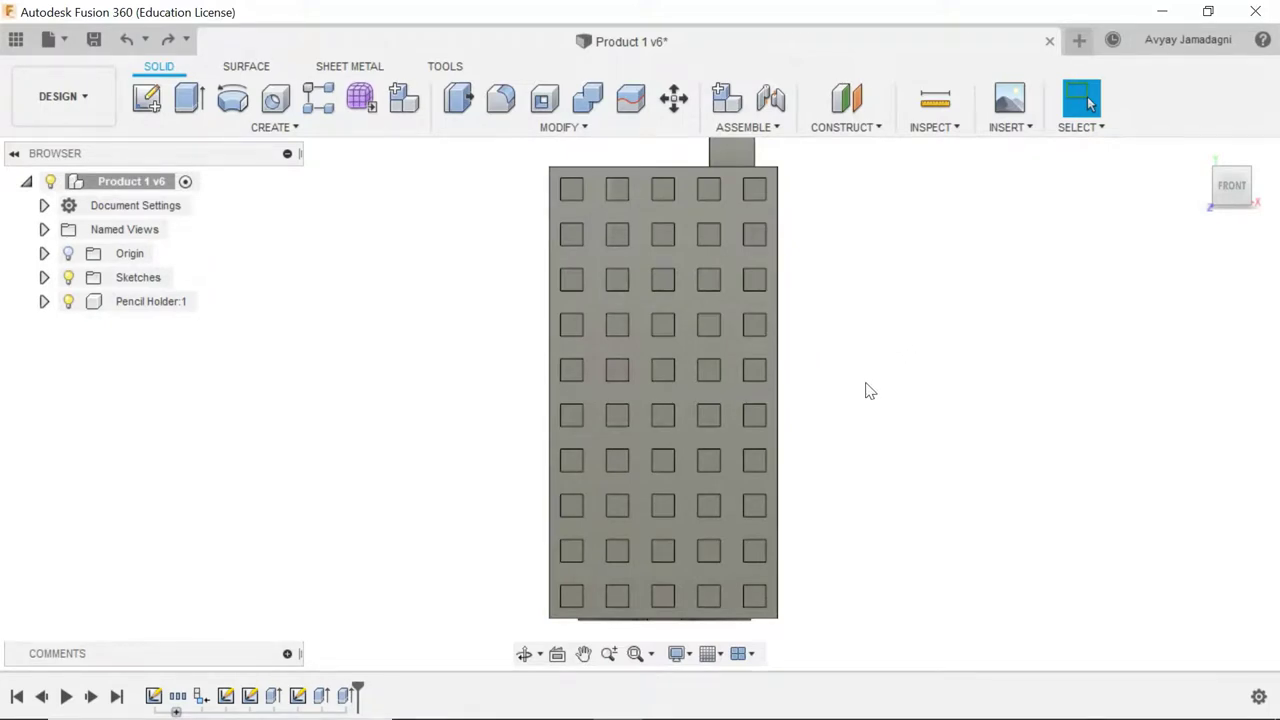
pyautogui.click(751, 271)
pyautogui.moveTo(1053, 328); pyautogui.dragTo(938, 334, button='right')
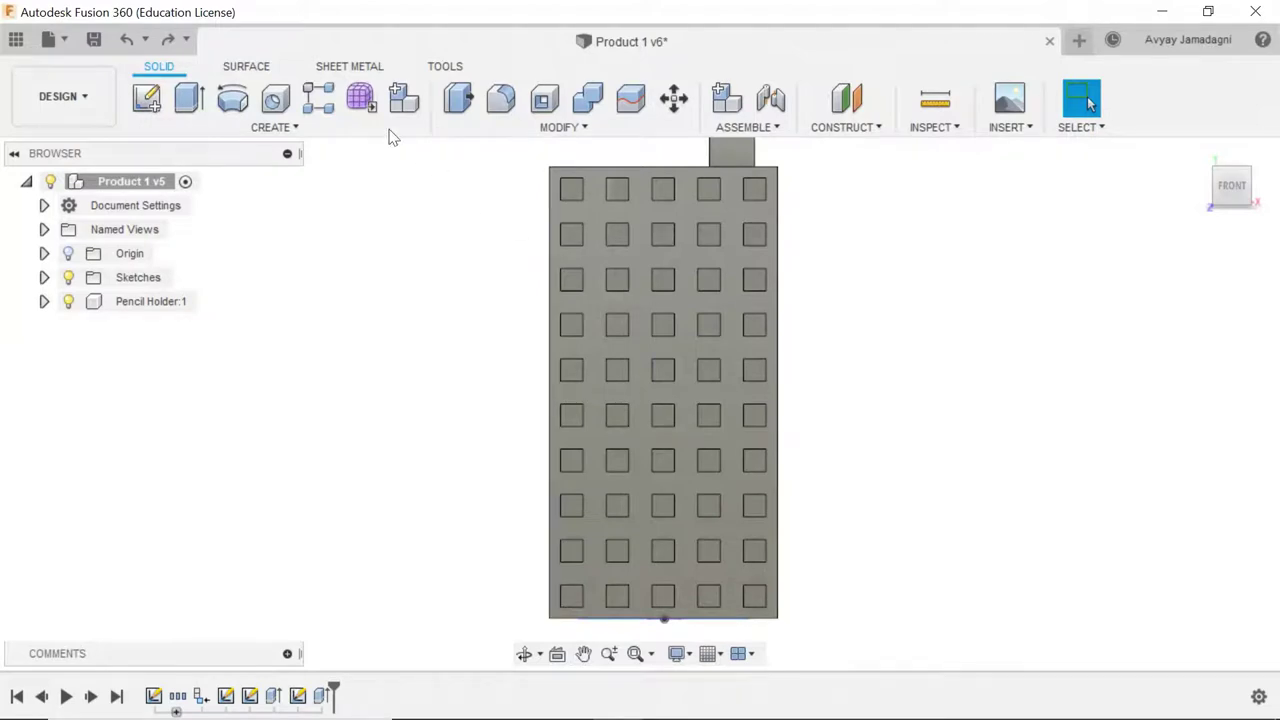
# Step: Start a Fillet and keep its corner type at Rolling Ball
pyautogui.click(549, 131)
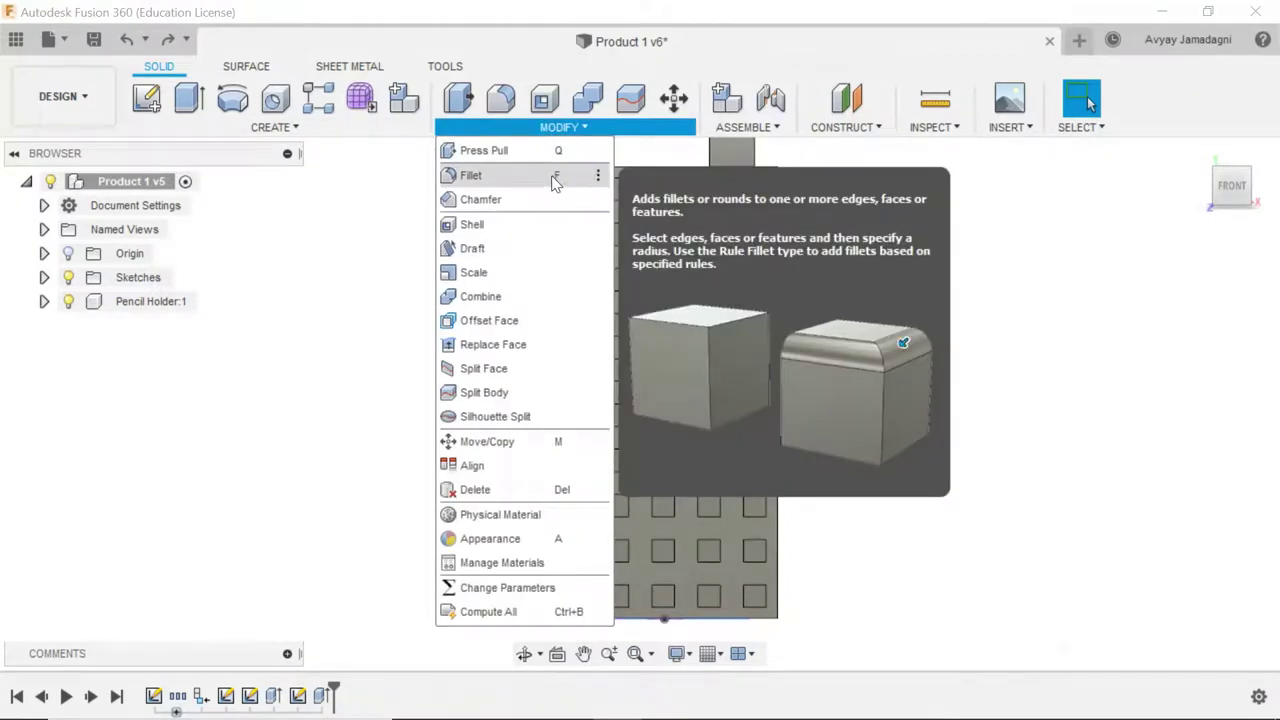
pyautogui.click(900, 190)
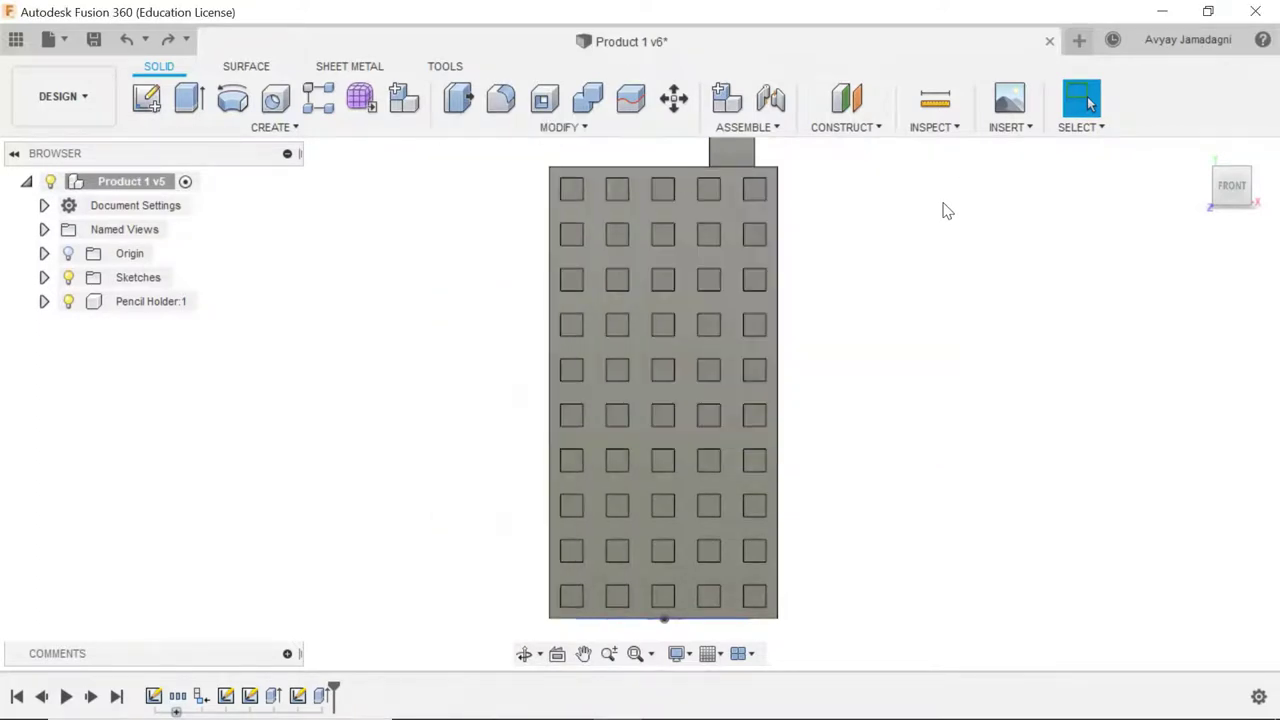
pyautogui.press('f')
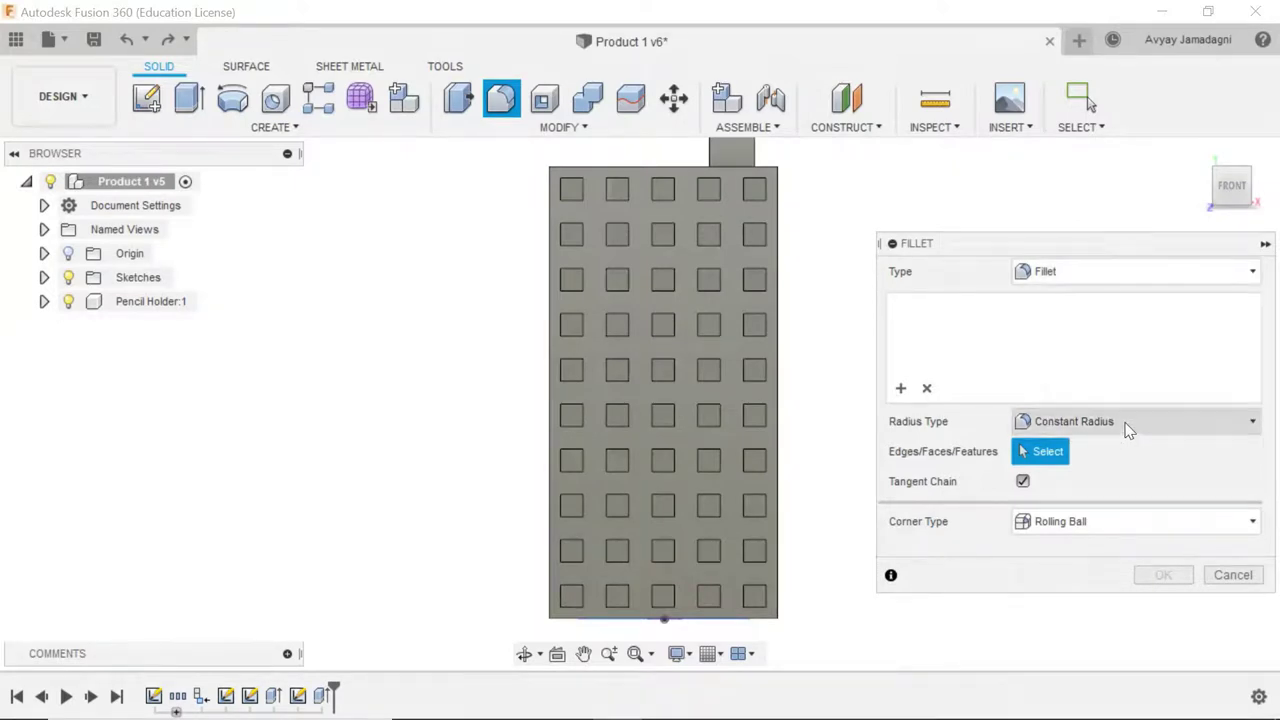
pyautogui.click(1066, 518)
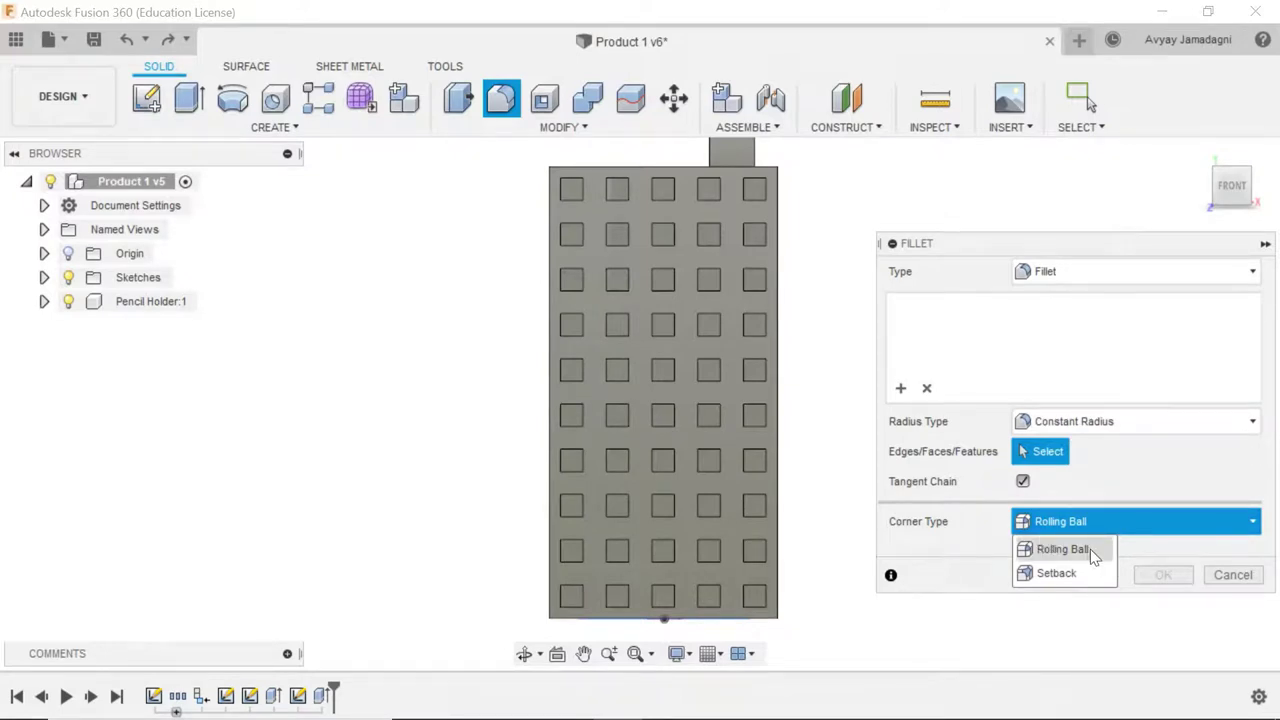
pyautogui.click(1090, 552)
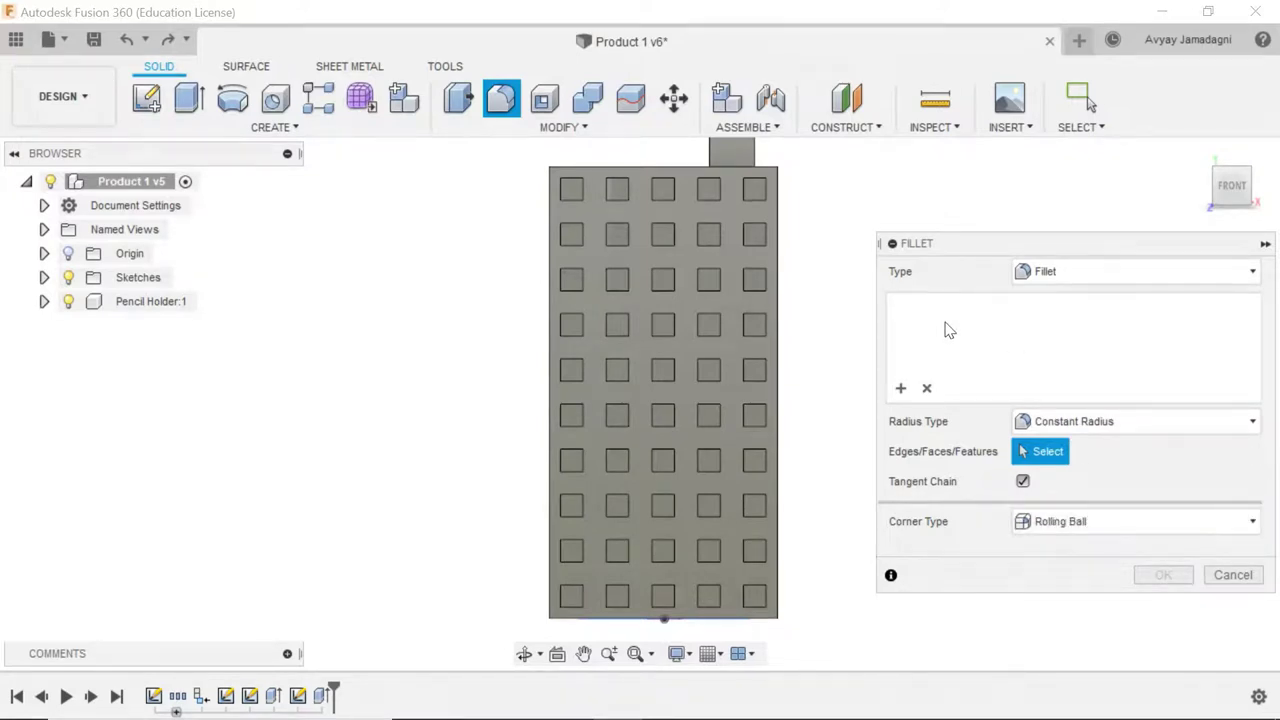
# Step: Test-pick three right-side edges and the front face, then clear both selections
pyautogui.click(748, 234)
pyautogui.click(760, 233)
pyautogui.click(757, 238)
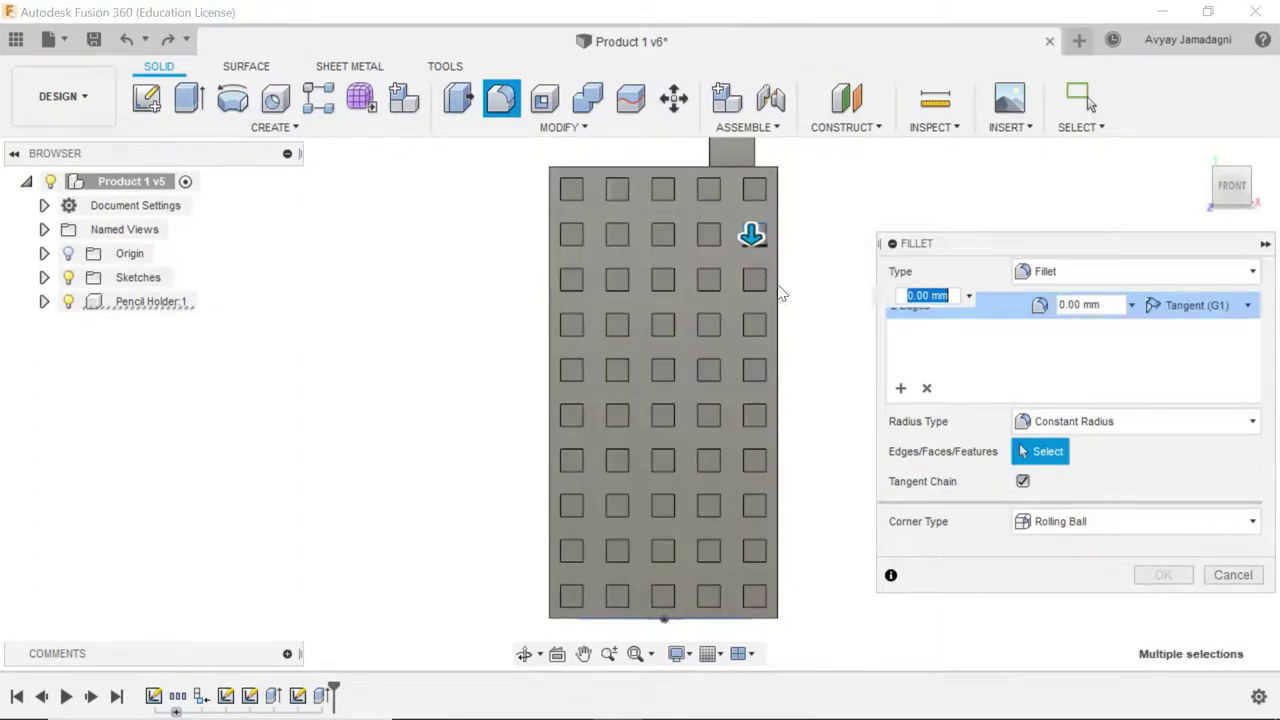
pyautogui.click(926, 388)
pyautogui.click(689, 258)
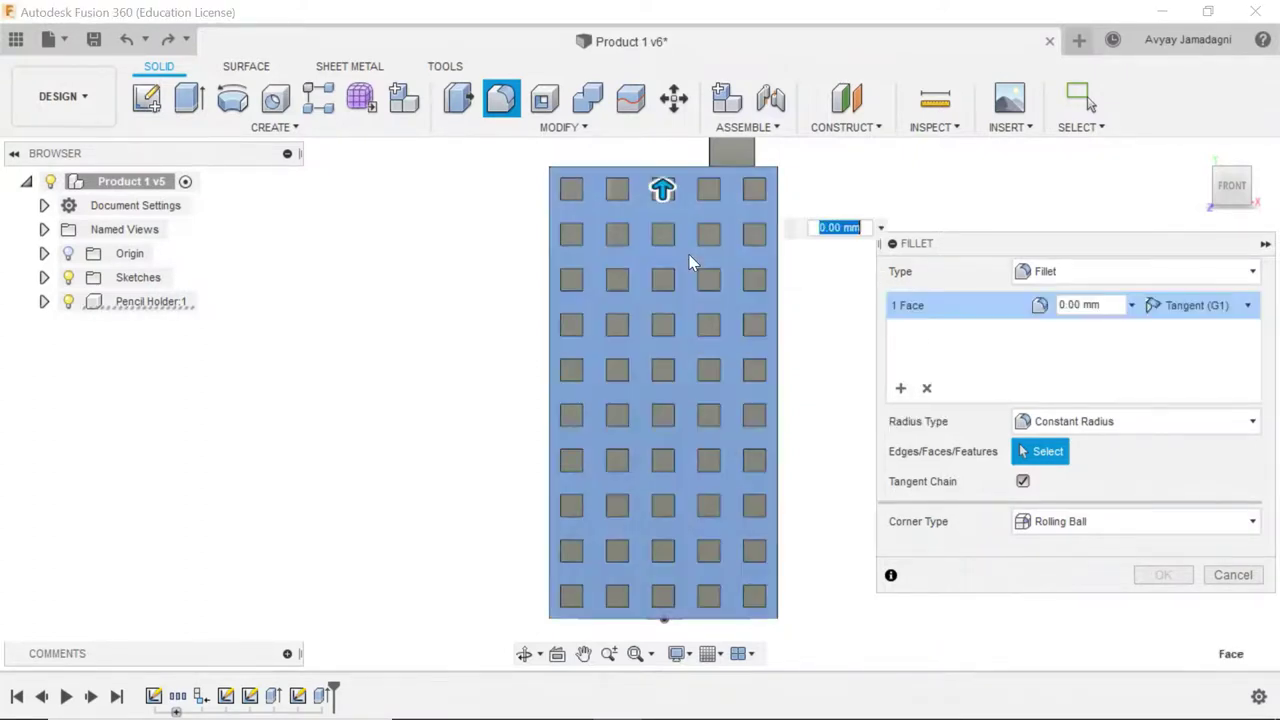
pyautogui.click(926, 388)
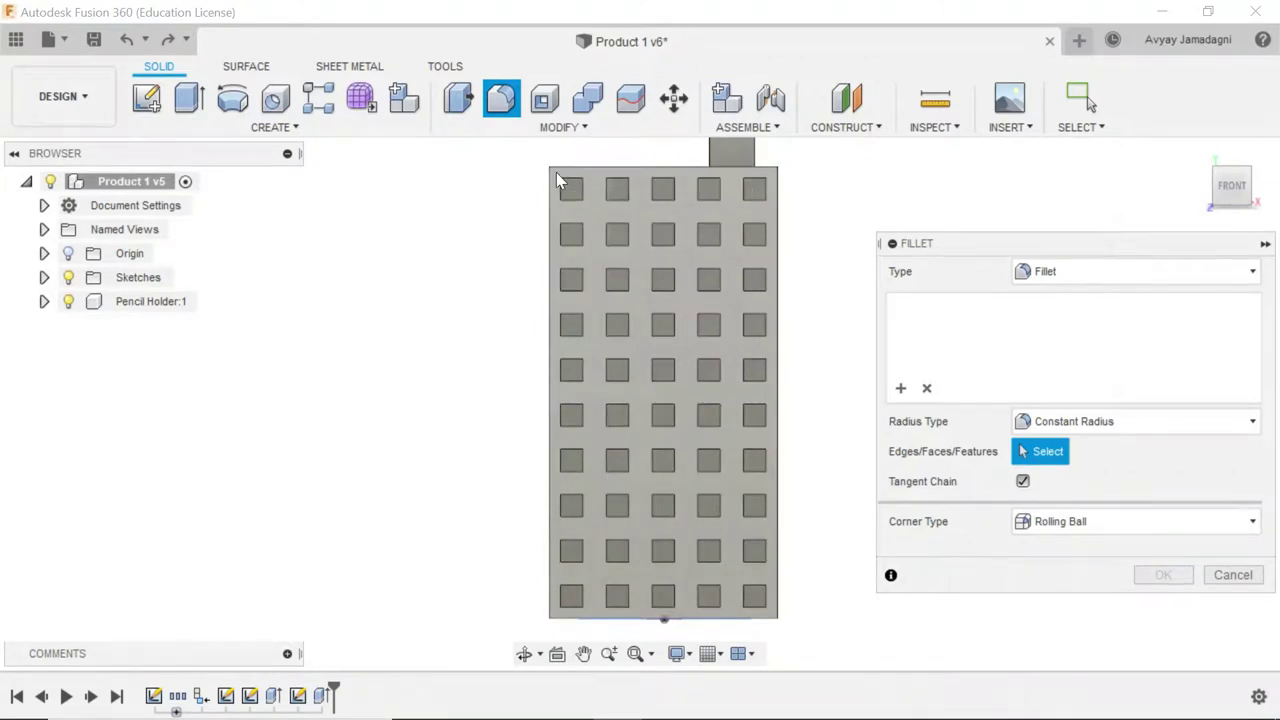
# Step: Window-select the 50 front-face recesses and apply a 0.5 mm fillet to their 200 edges
pyautogui.moveTo(597, 227); pyautogui.dragTo(772, 620)
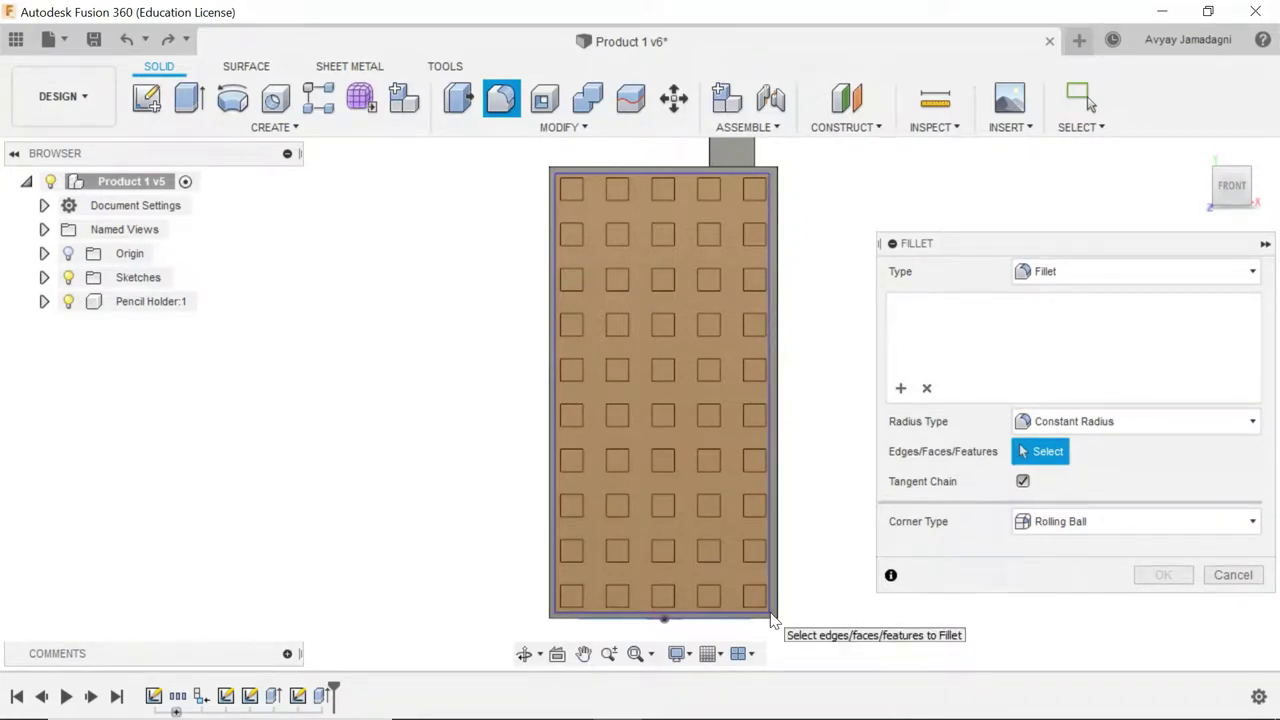
pyautogui.moveTo(772, 620); pyautogui.dragTo(770, 616)
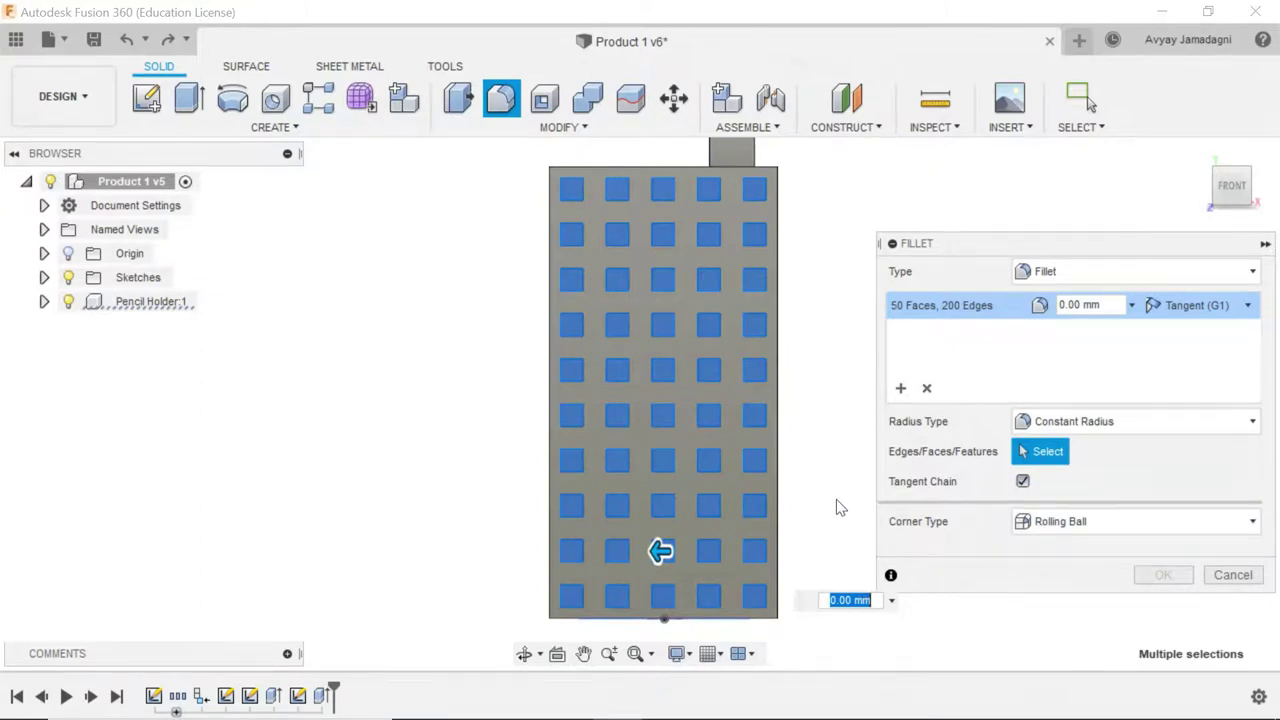
pyautogui.write('0.5')
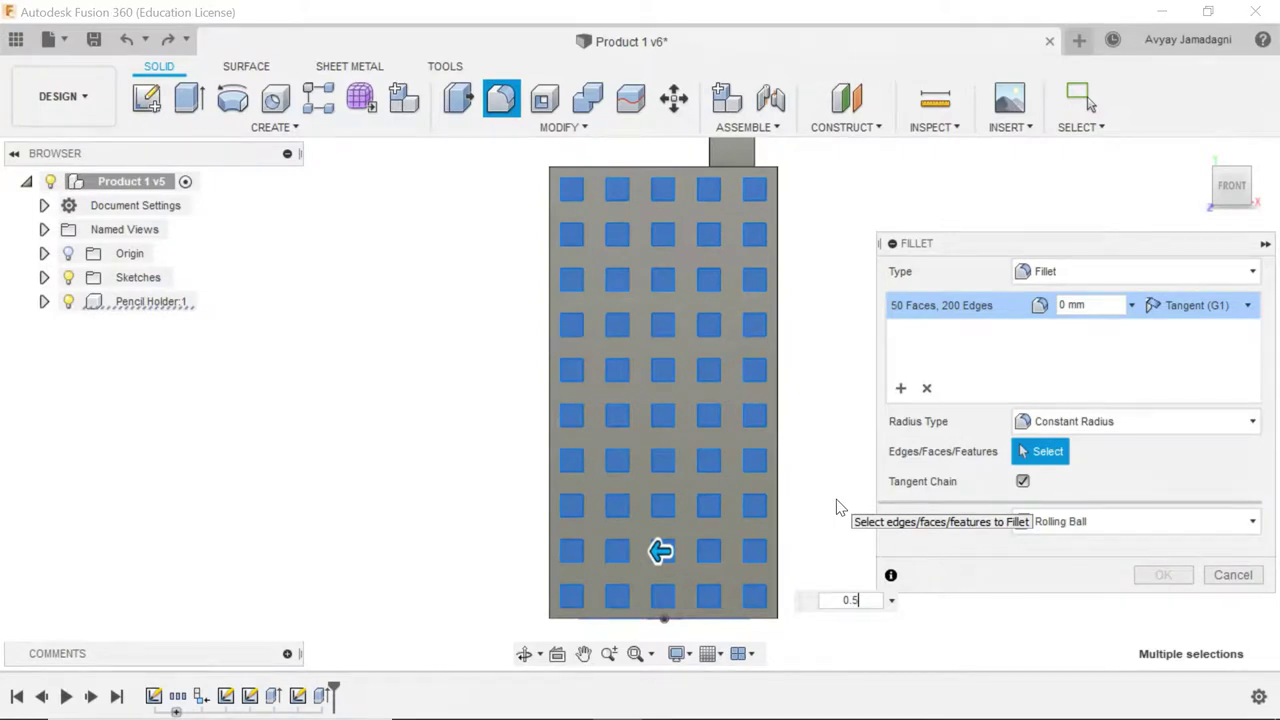
pyautogui.press('Return')
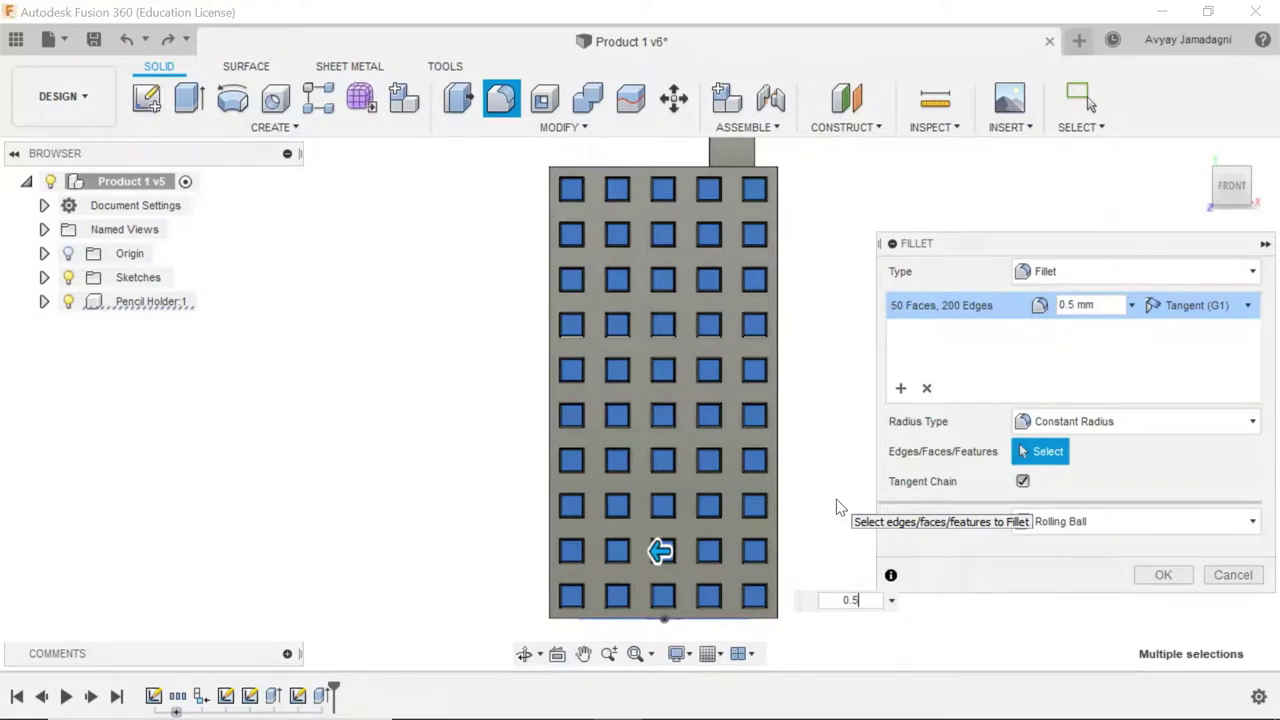
pyautogui.press('Return')
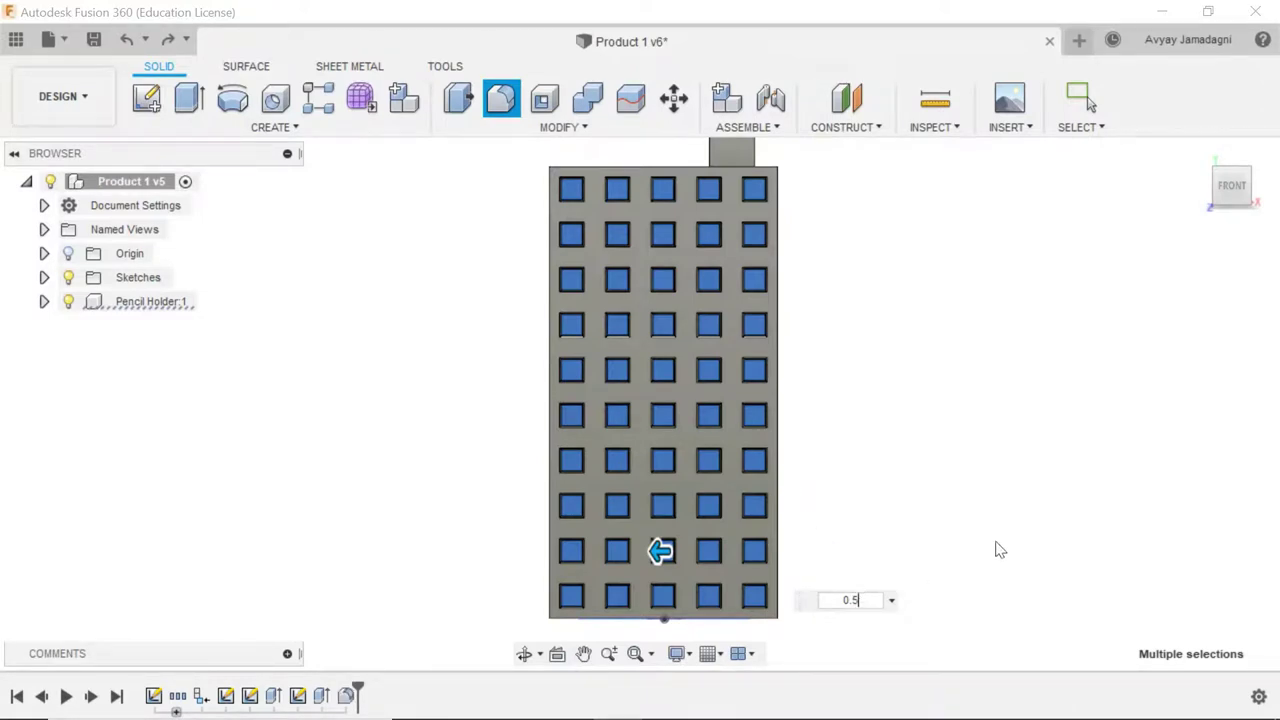
pyautogui.press('Return')
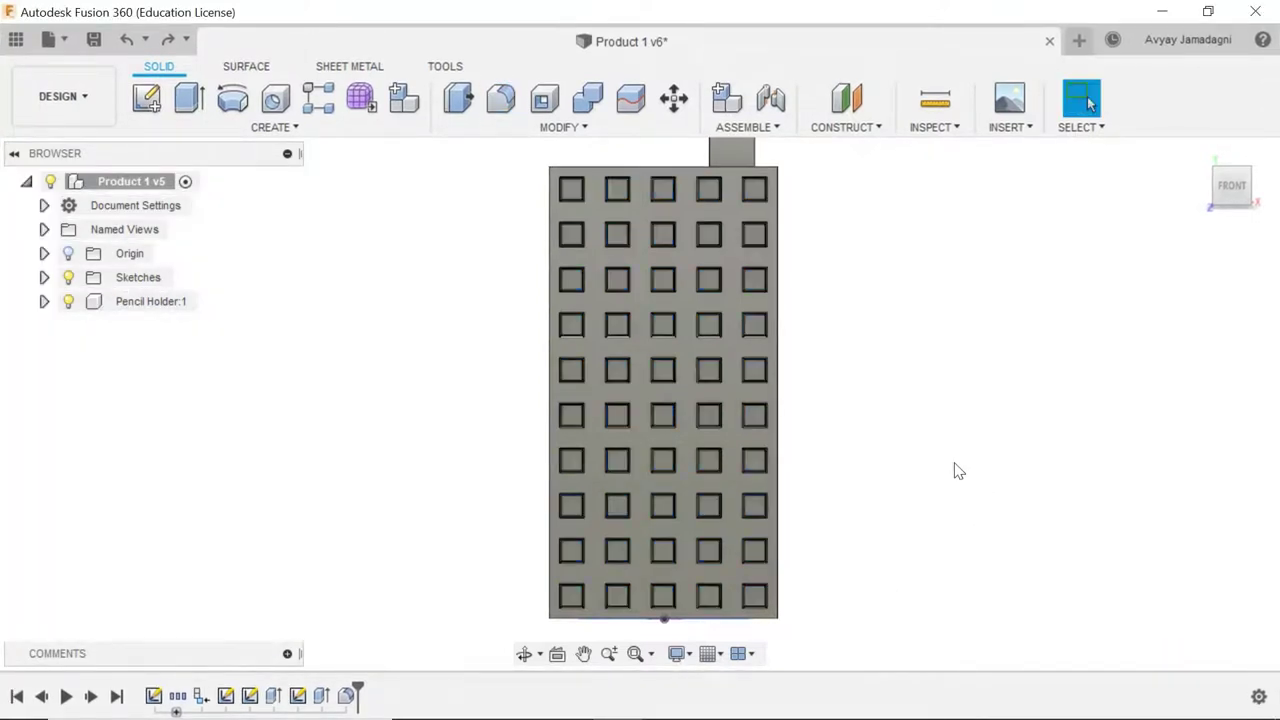
pyautogui.keyDown('shift'); pyautogui.moveTo(994, 423); pyautogui.dragTo(942, 433, button='middle'); pyautogui.keyUp('shift')
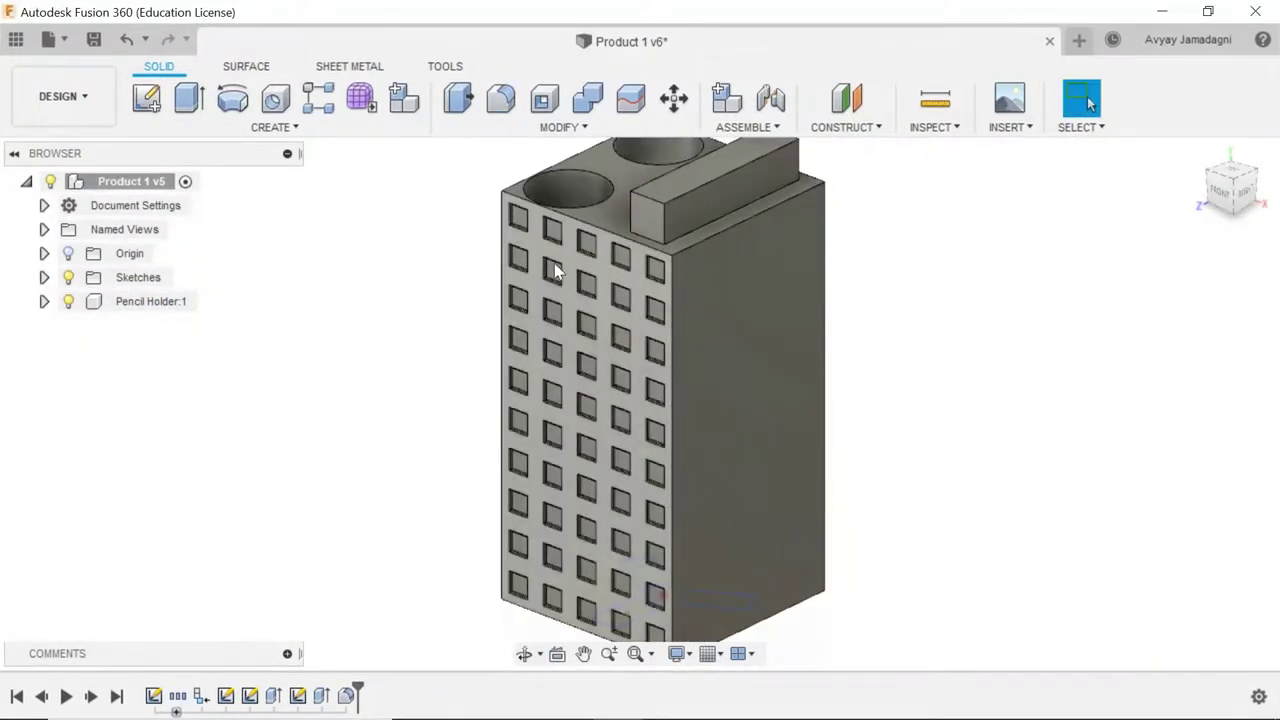
pyautogui.scroll(5, 548, 257)
pyautogui.scroll(6, 590, 262)
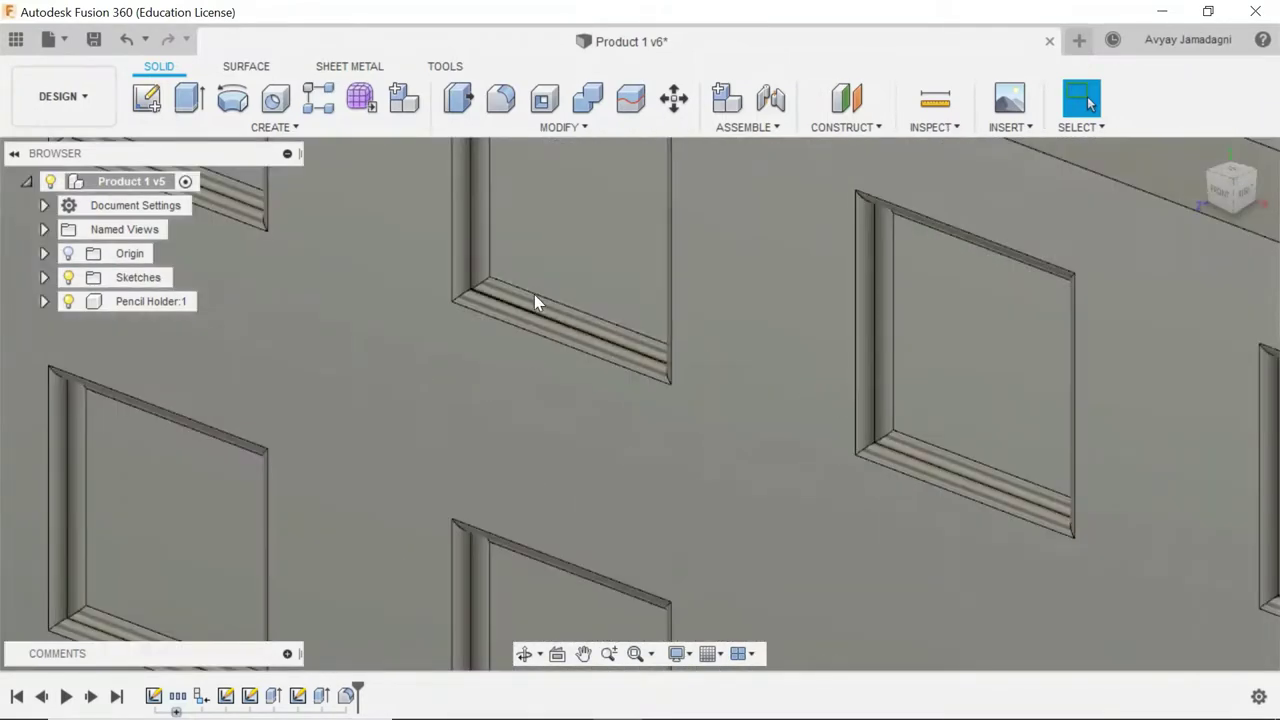
pyautogui.scroll(-3, 520, 320)
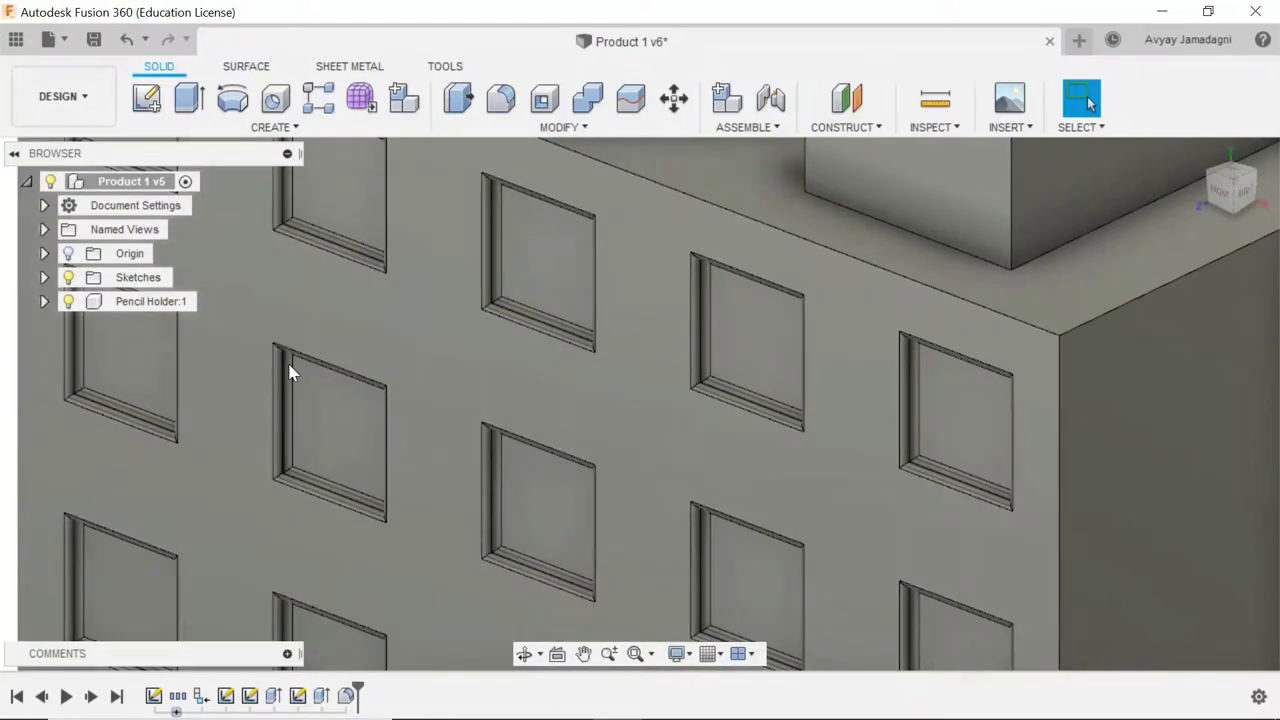
pyautogui.scroll(-4, 431, 403)
pyautogui.scroll(-3, 431, 399)
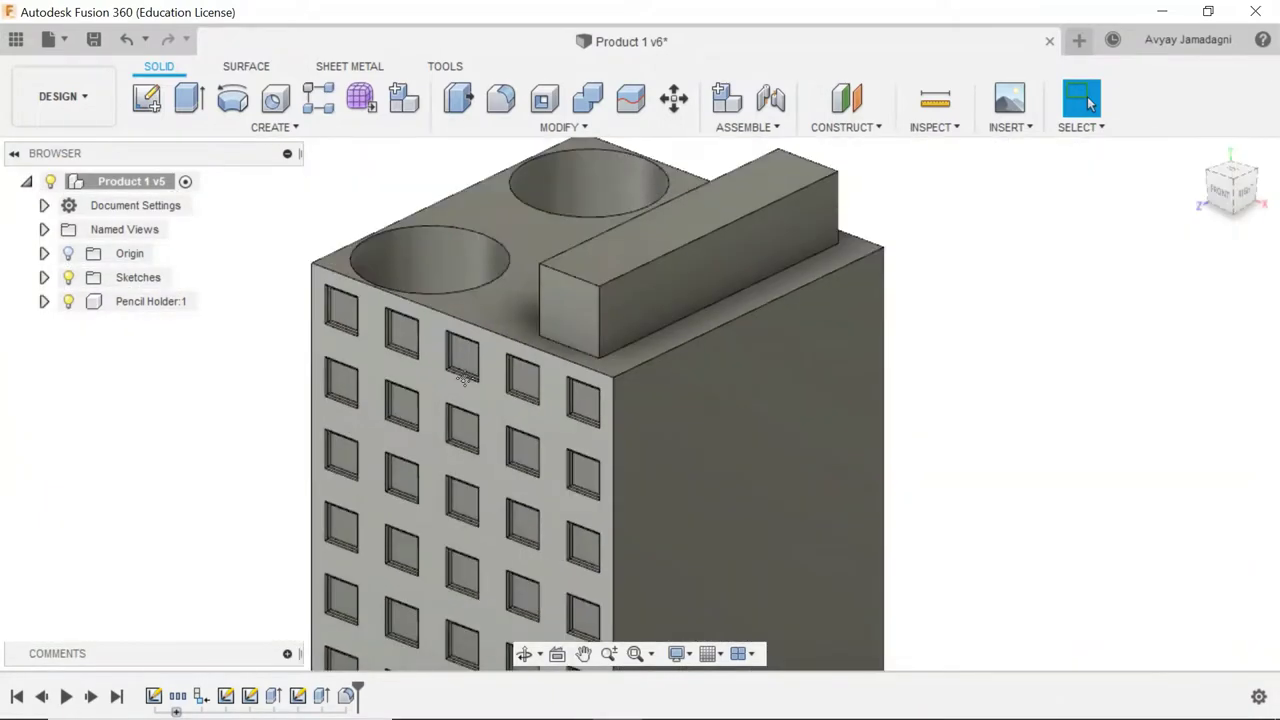
pyautogui.scroll(-4, 624, 251)
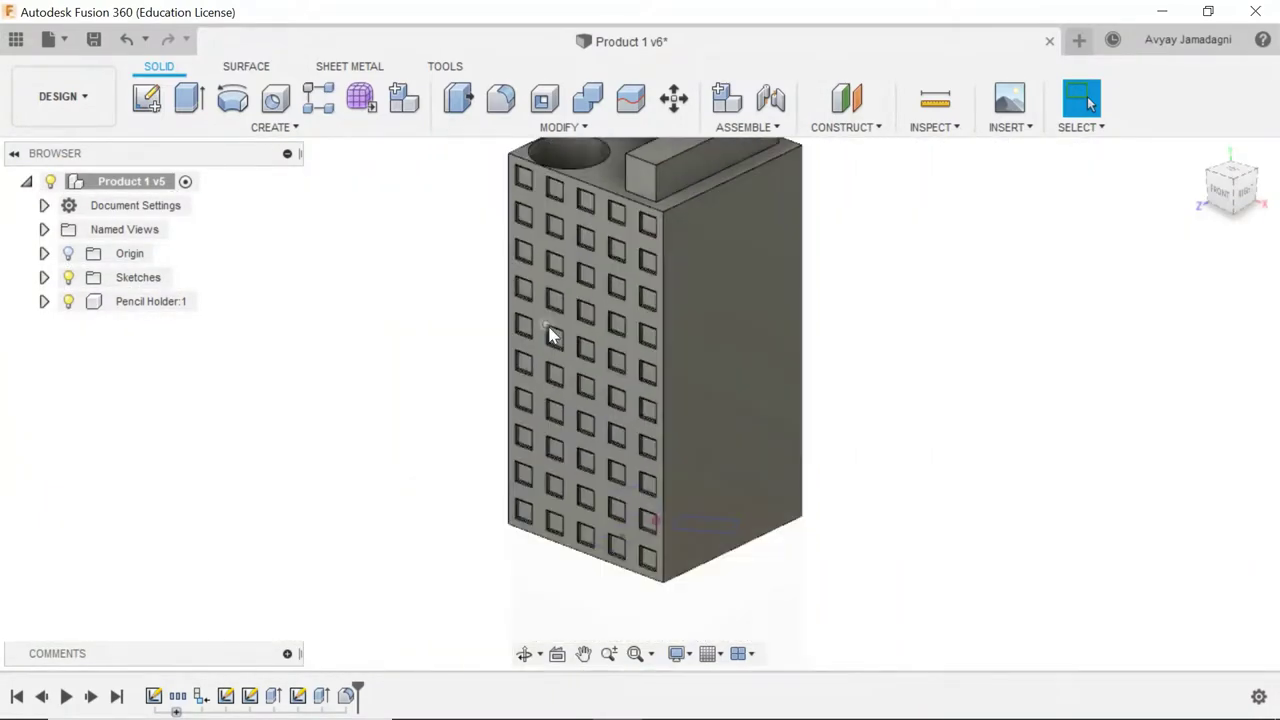
pyautogui.scroll(8, 551, 334)
pyautogui.scroll(-5, 545, 341)
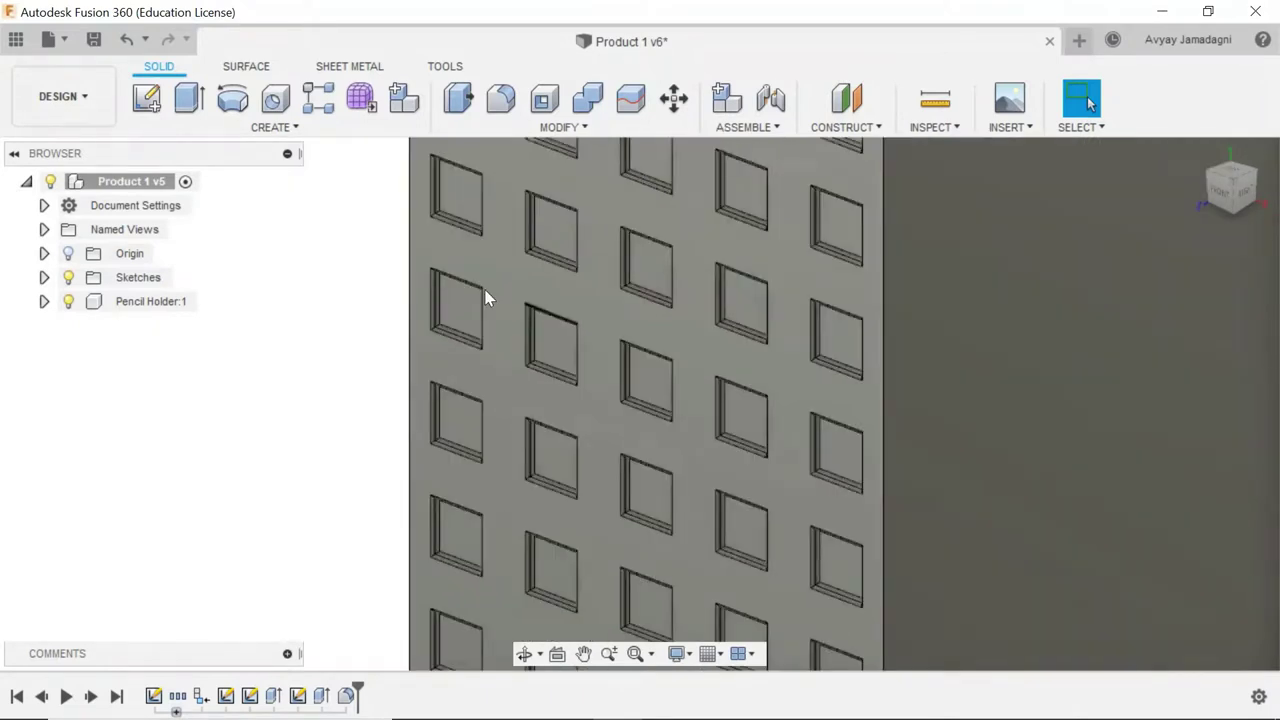
pyautogui.press('F4')
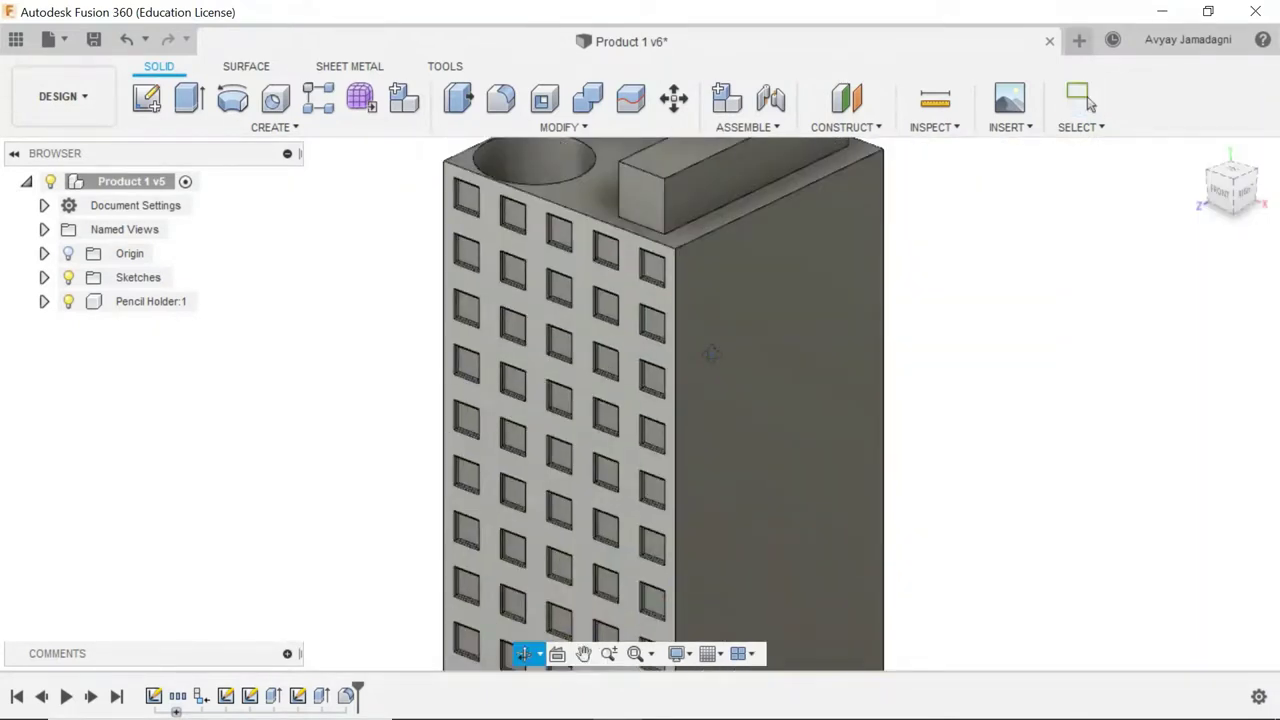
pyautogui.moveTo(710, 352); pyautogui.dragTo(840, 309)
pyautogui.press('Escape')
pyautogui.press('F4')
pyautogui.press('Escape')
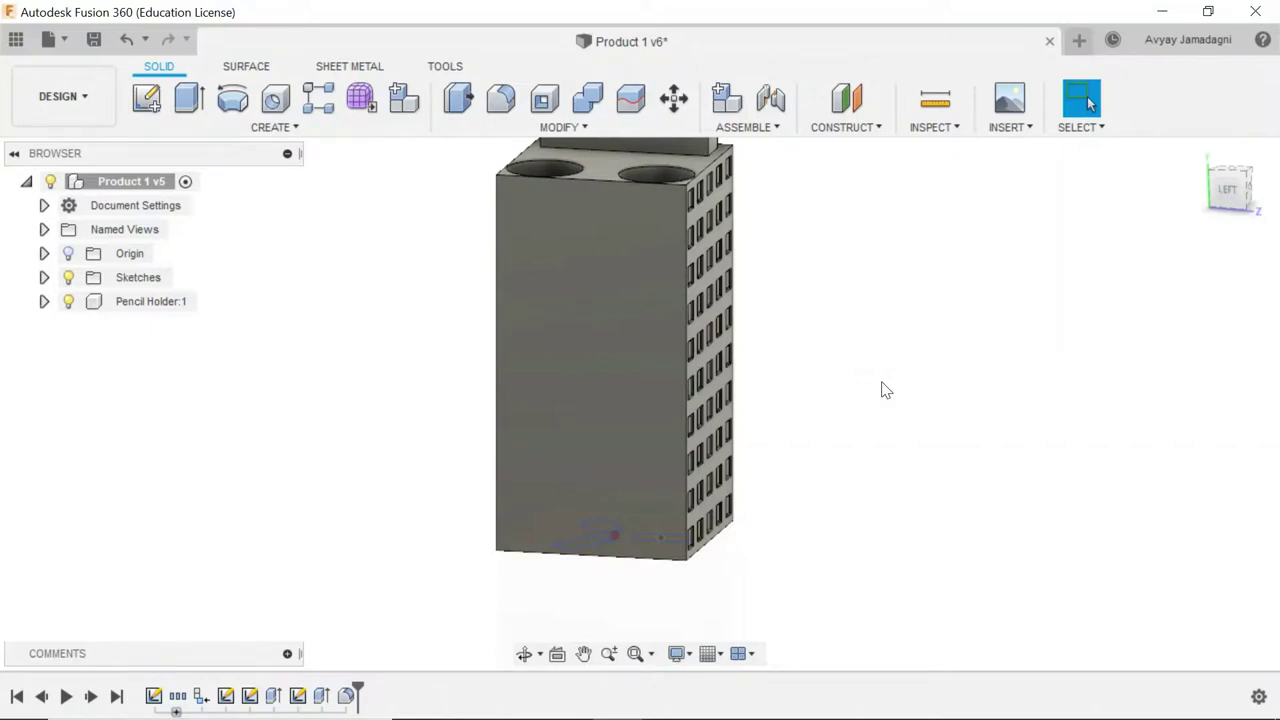
# Step: Start a fillet and select the front, left and right side faces
pyautogui.press('f')
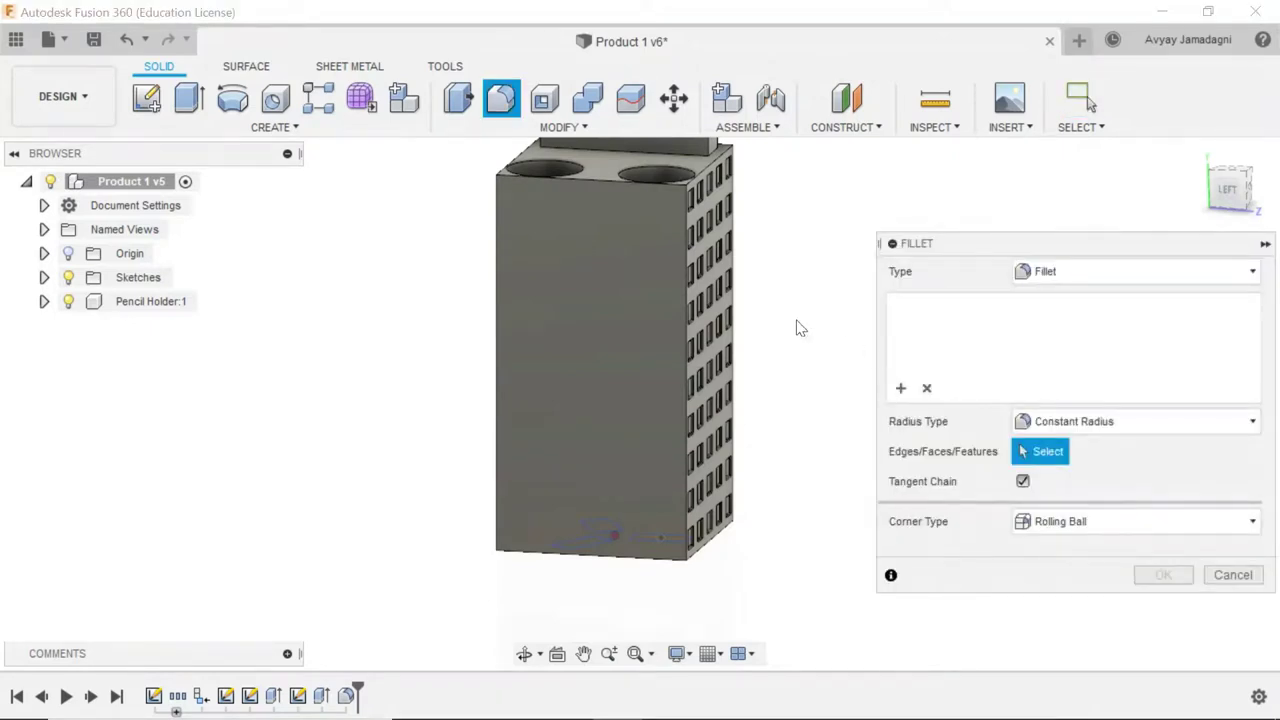
pyautogui.click(613, 338)
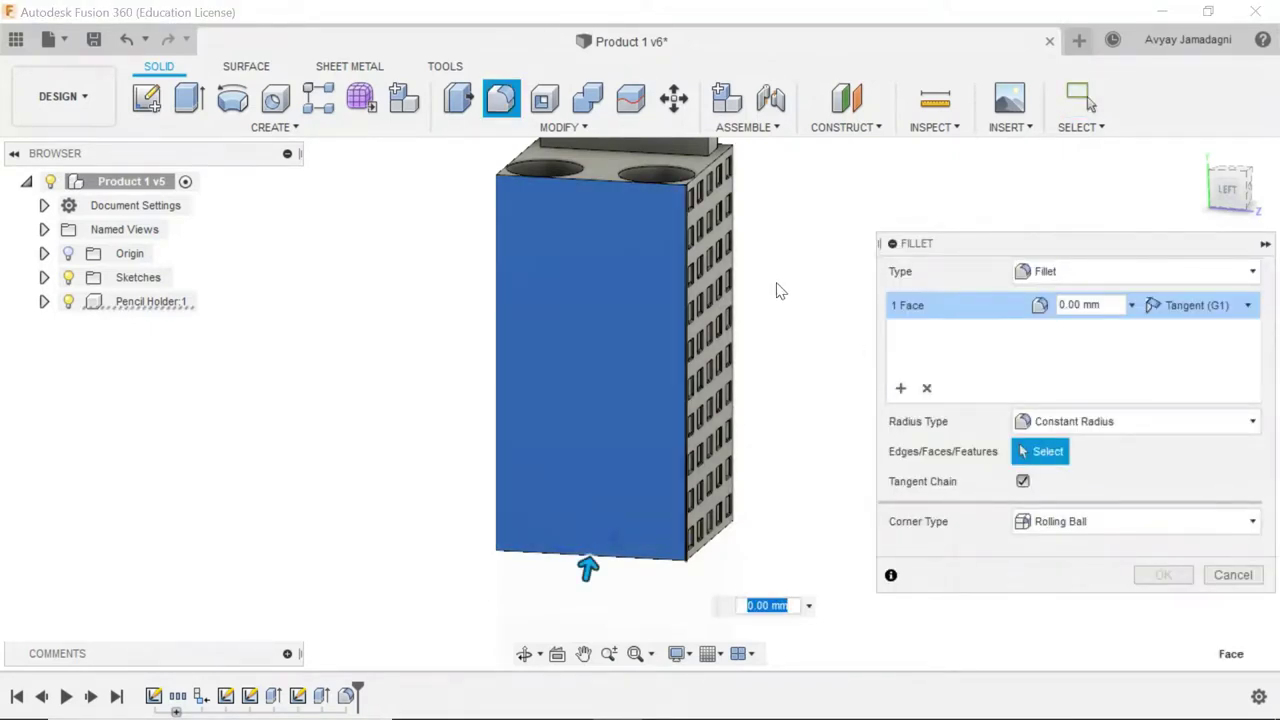
pyautogui.keyDown('shift'); pyautogui.moveTo(776, 291); pyautogui.dragTo(588, 290, button='middle'); pyautogui.keyUp('shift')
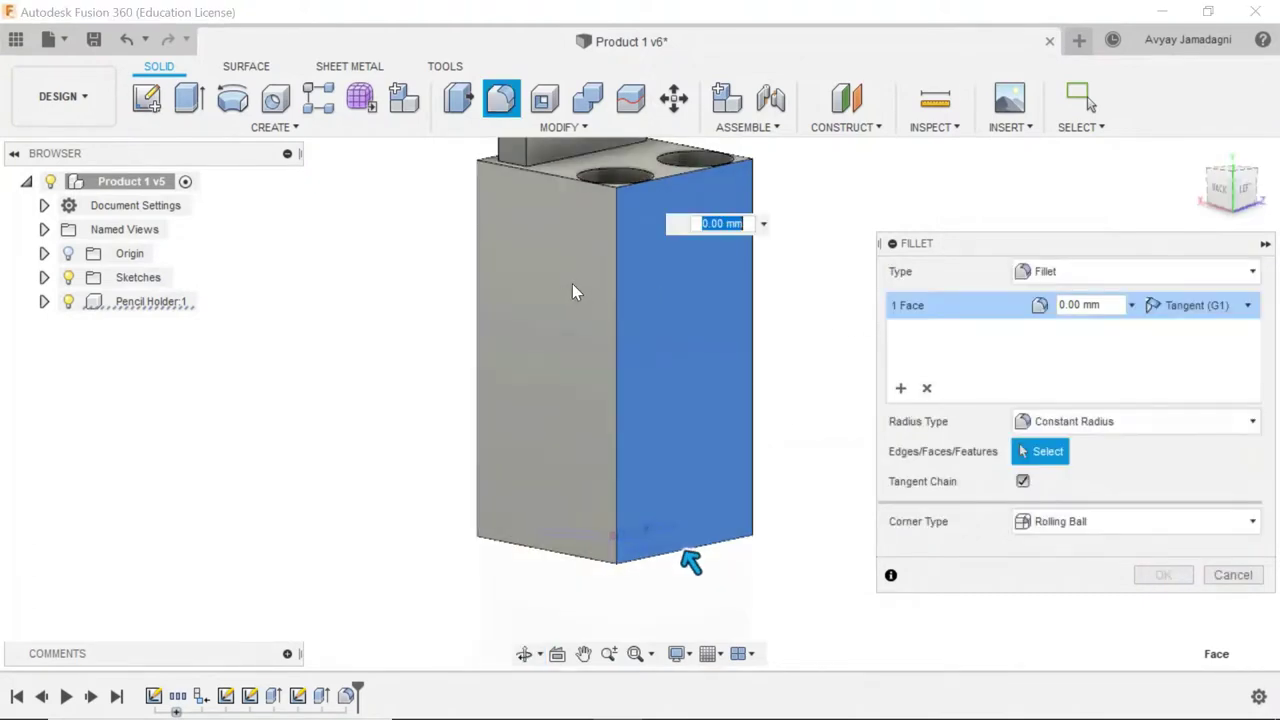
pyautogui.click(597, 291)
pyautogui.keyDown('shift'); pyautogui.moveTo(809, 314); pyautogui.dragTo(668, 338, button='middle'); pyautogui.keyUp('shift')
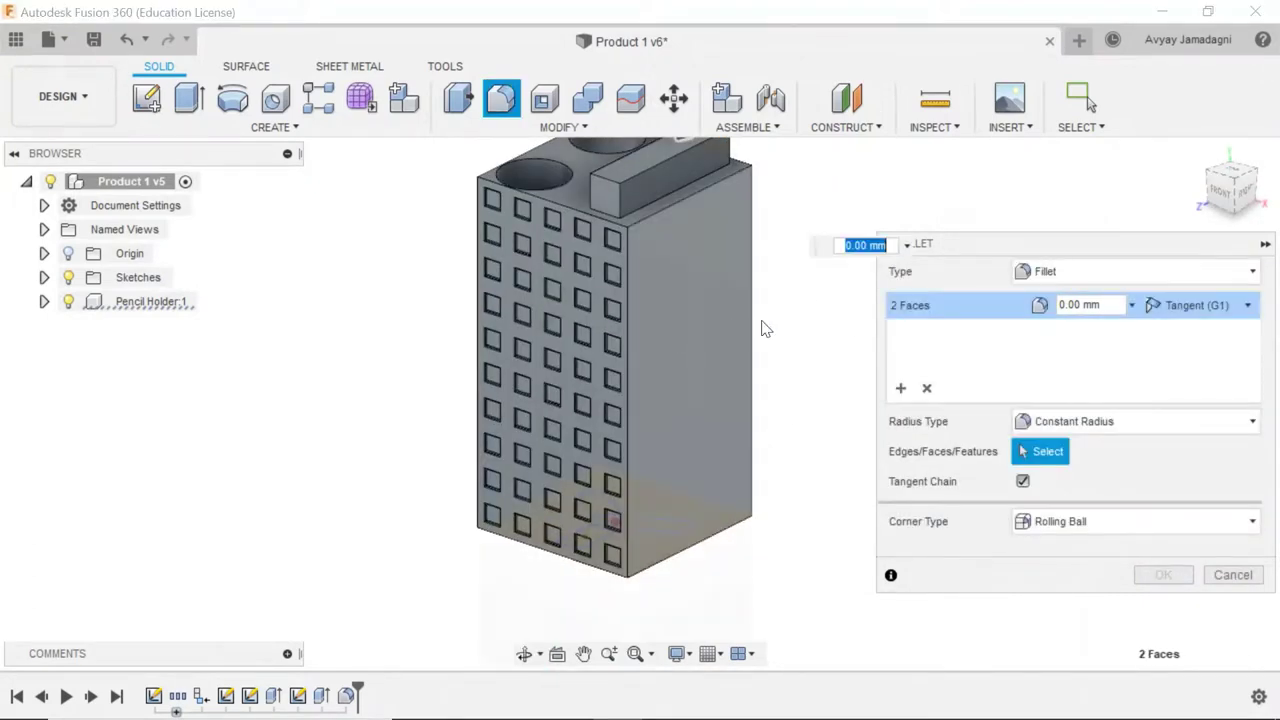
pyautogui.click(690, 305)
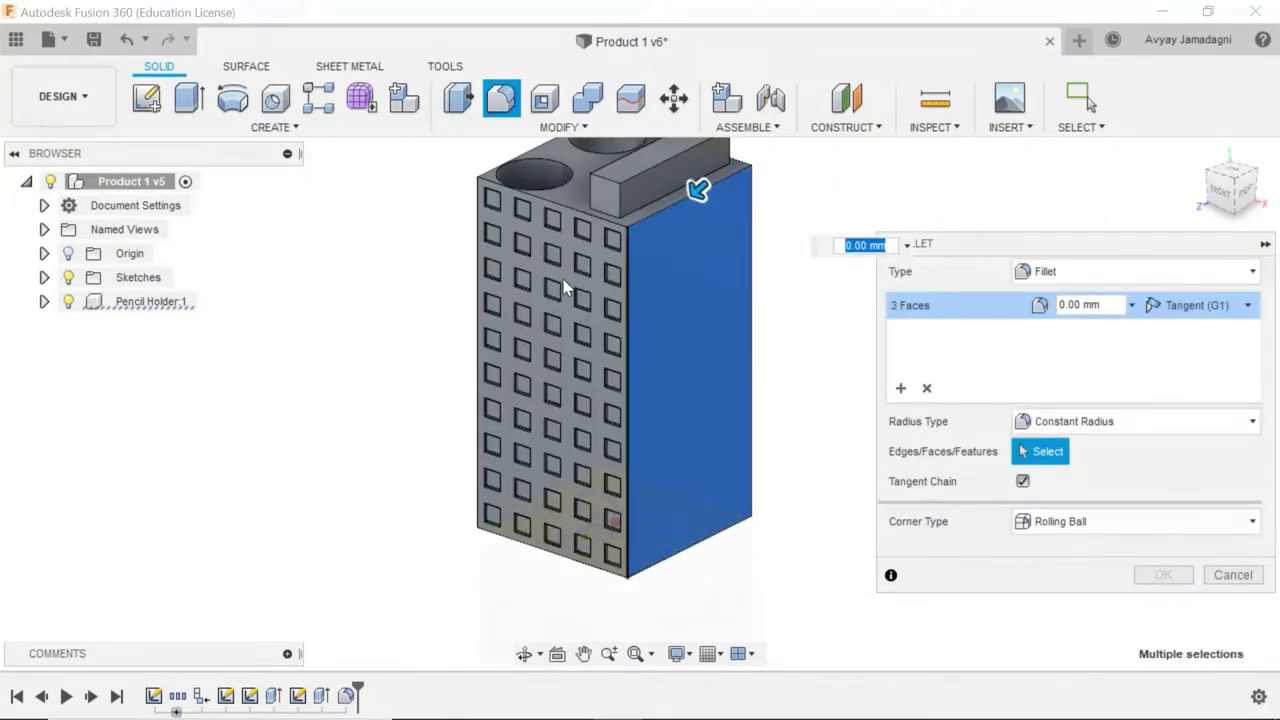
pyautogui.scroll(-3, 562, 279)
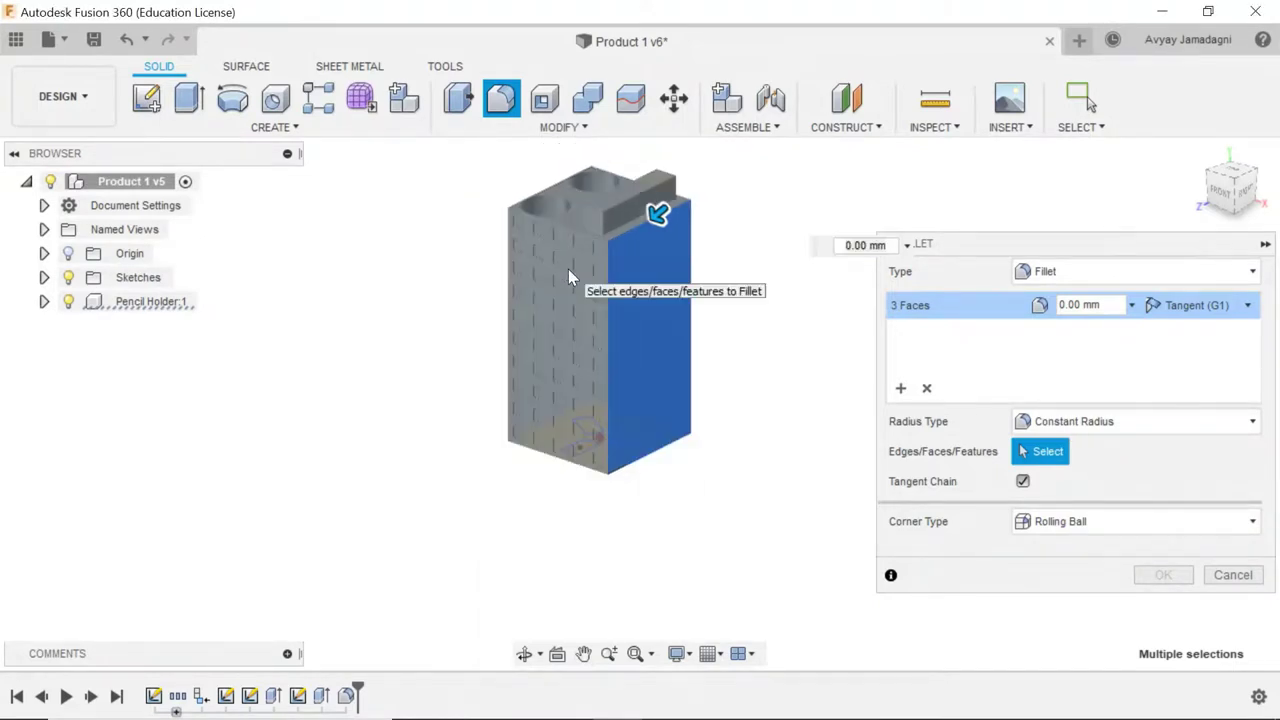
# Step: Select all 454 body faces from the overlapping-items list and apply a 1 mm radius
pyautogui.click(575, 322)
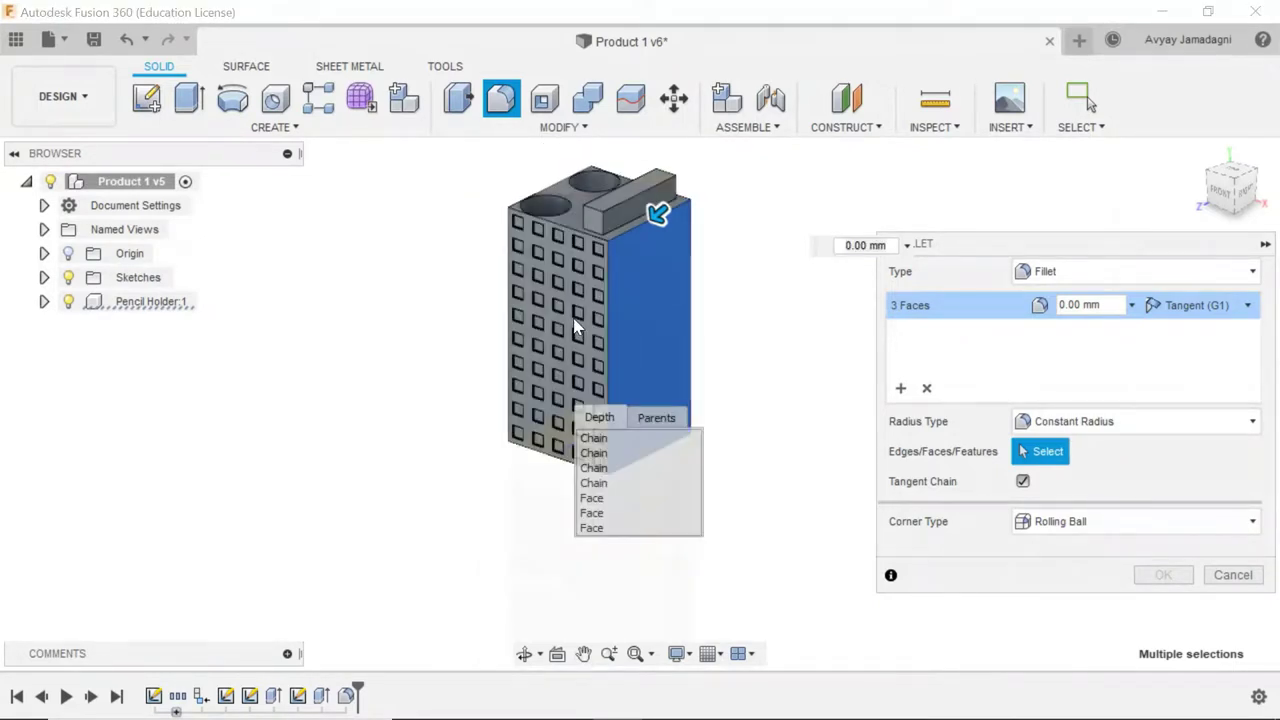
pyautogui.scroll(5, 515, 352)
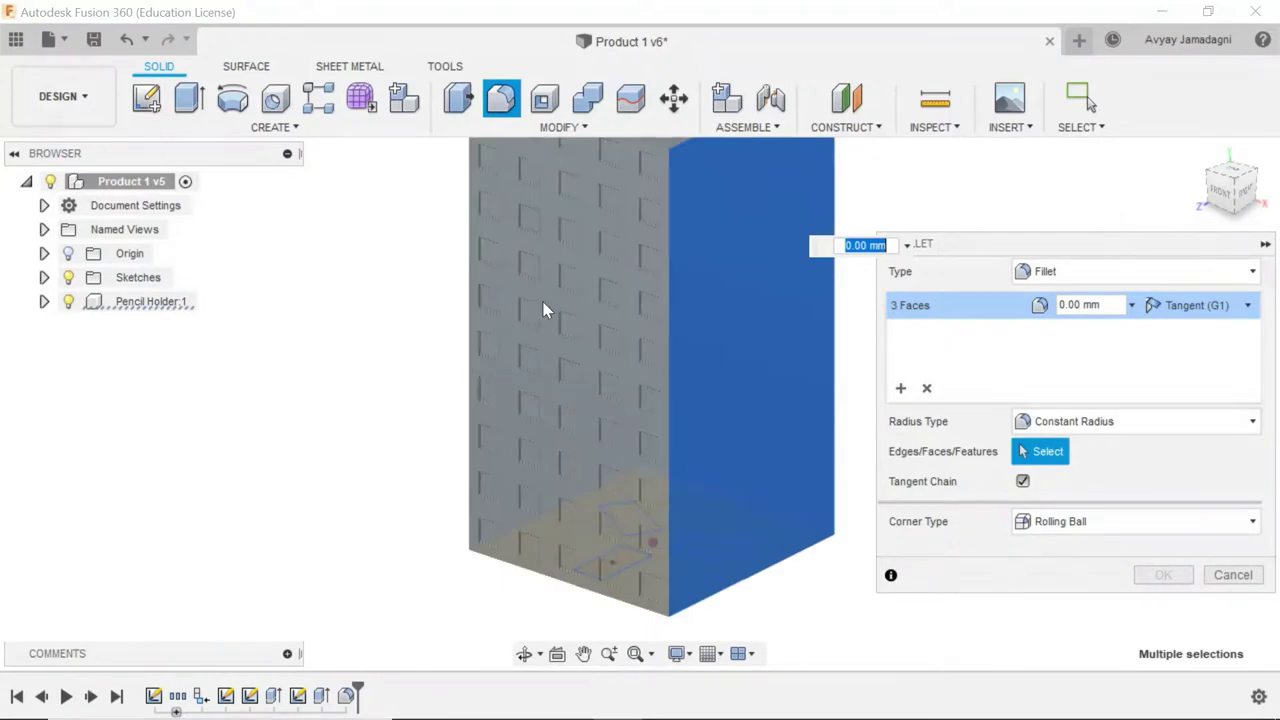
pyautogui.scroll(3, 565, 298)
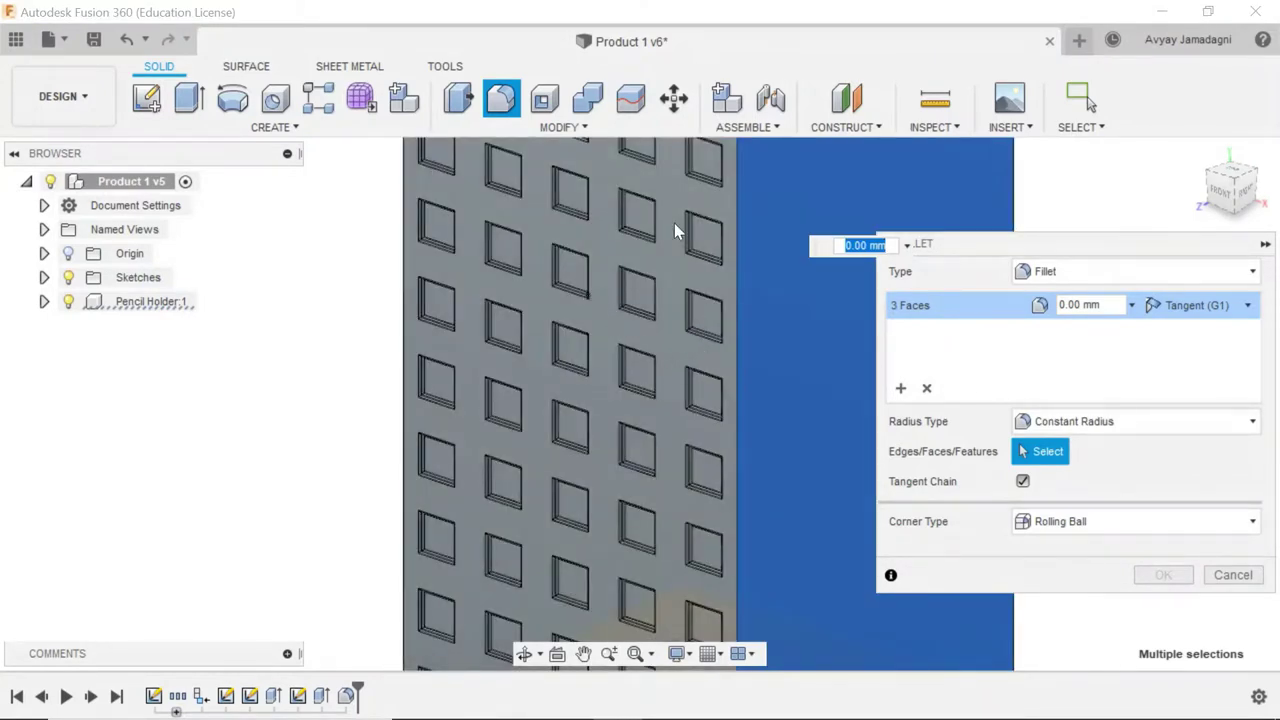
pyautogui.scroll(2, 668, 319)
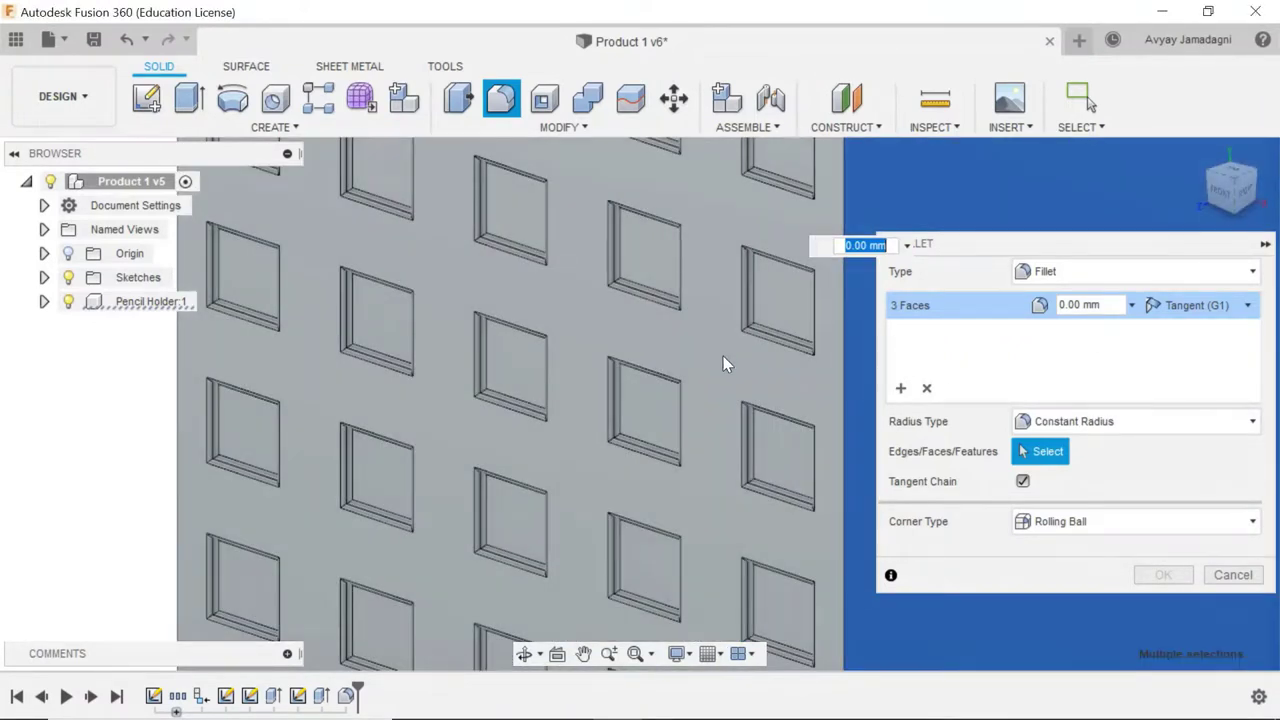
pyautogui.click(724, 356)
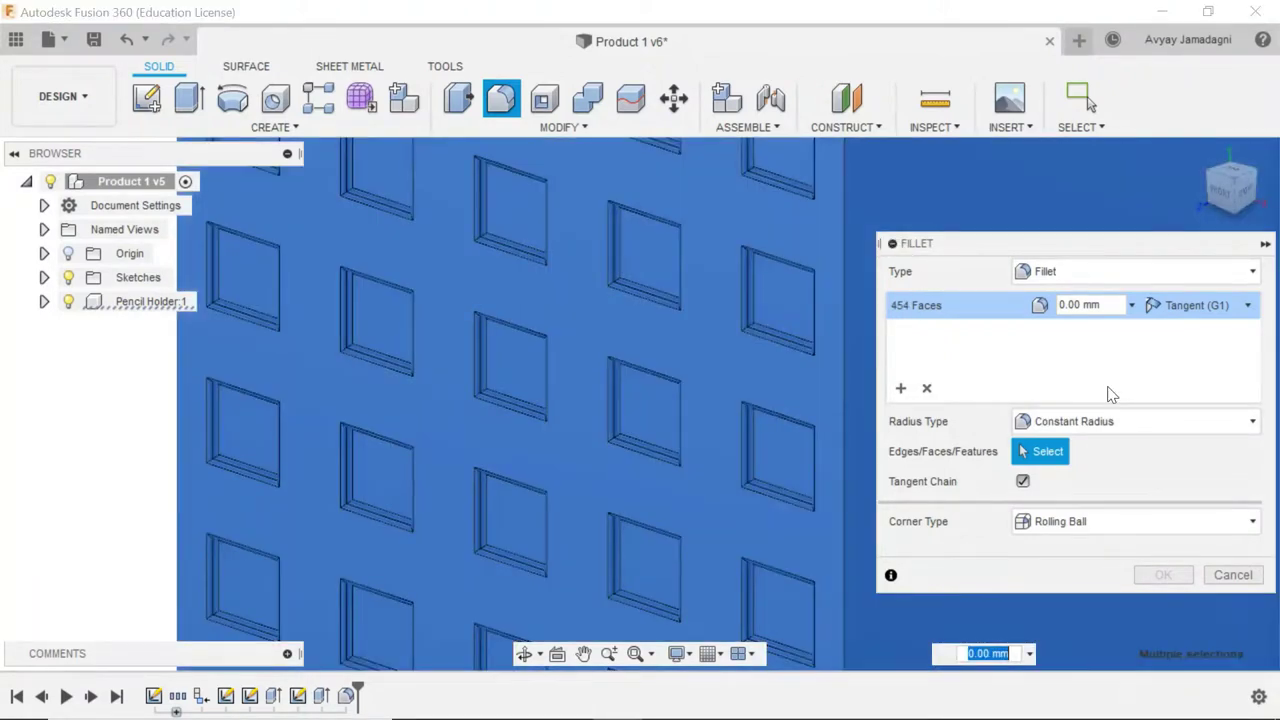
pyautogui.write('1')
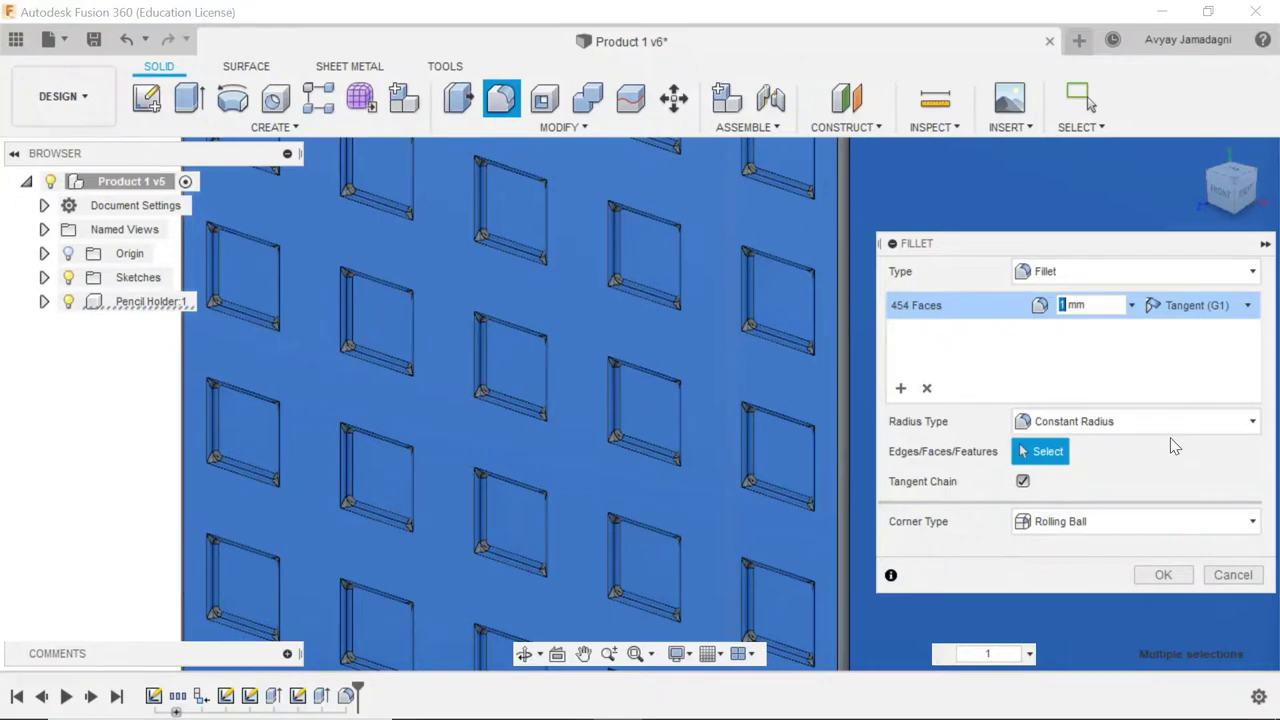
pyautogui.press('Return')
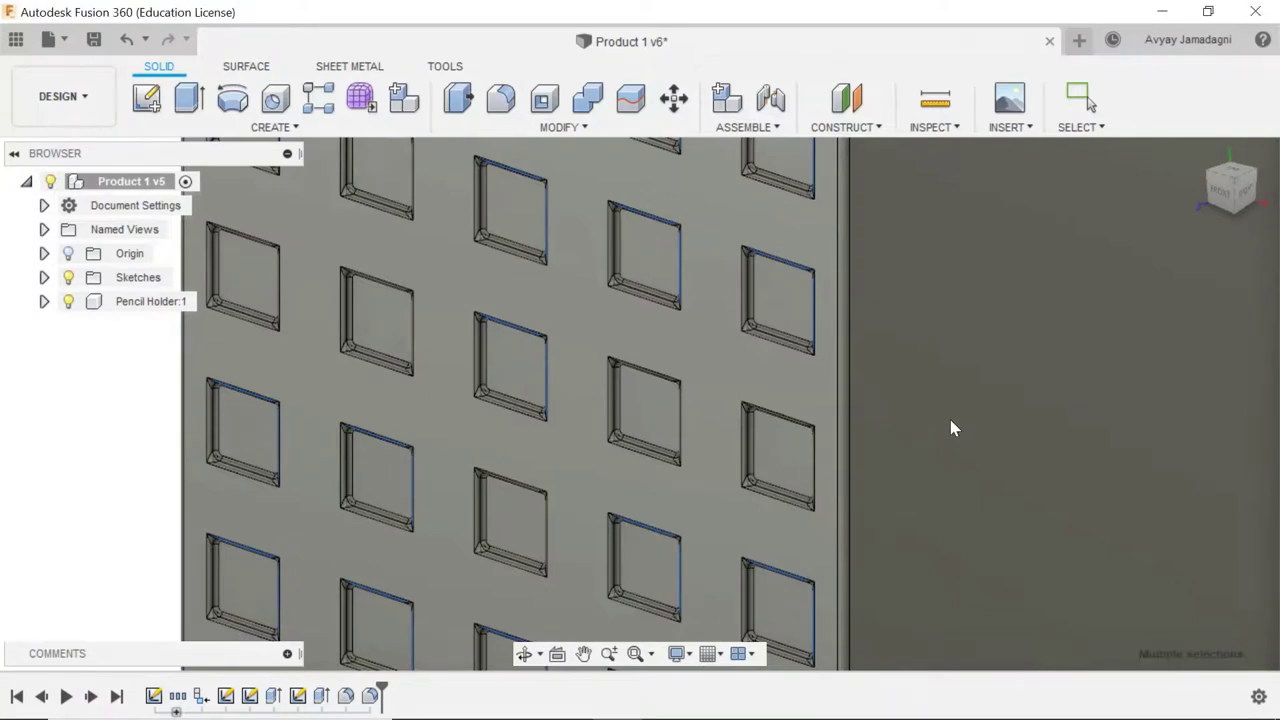
# Step: Orbit the tower from its bottom round to the holed top and window side, then start a Fillet
pyautogui.press('Escape')
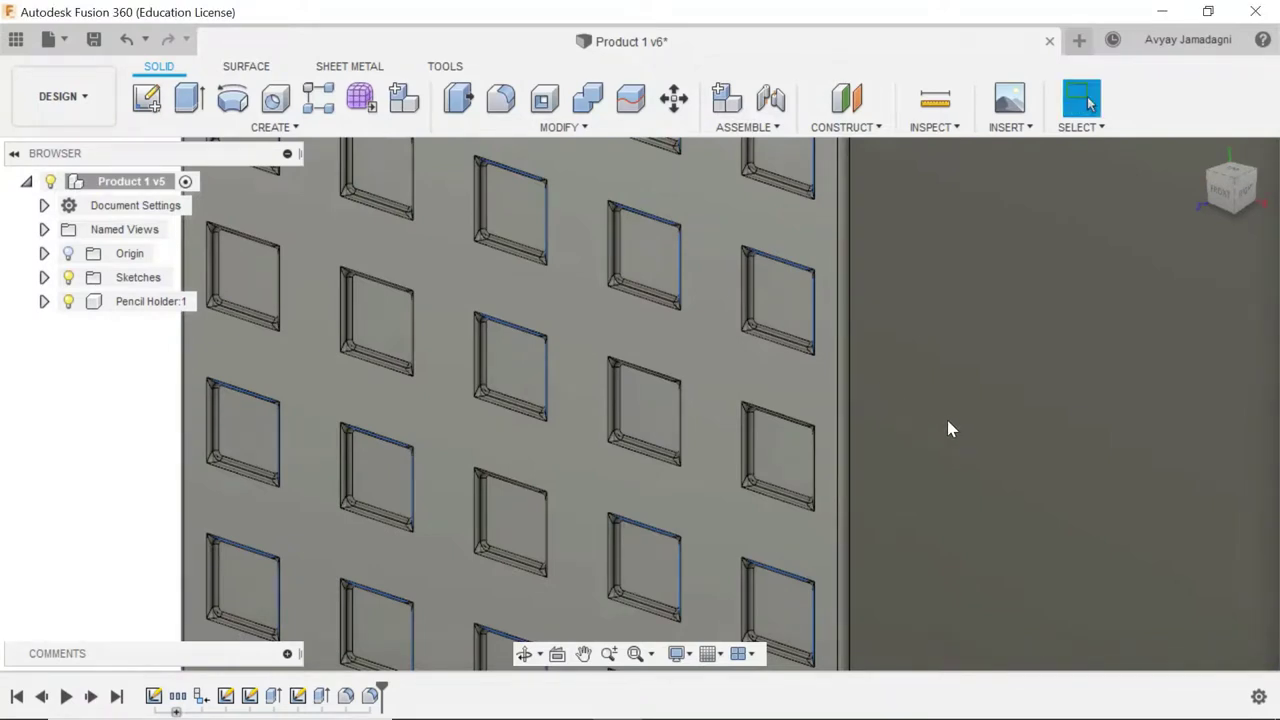
pyautogui.scroll(-5, 947, 420)
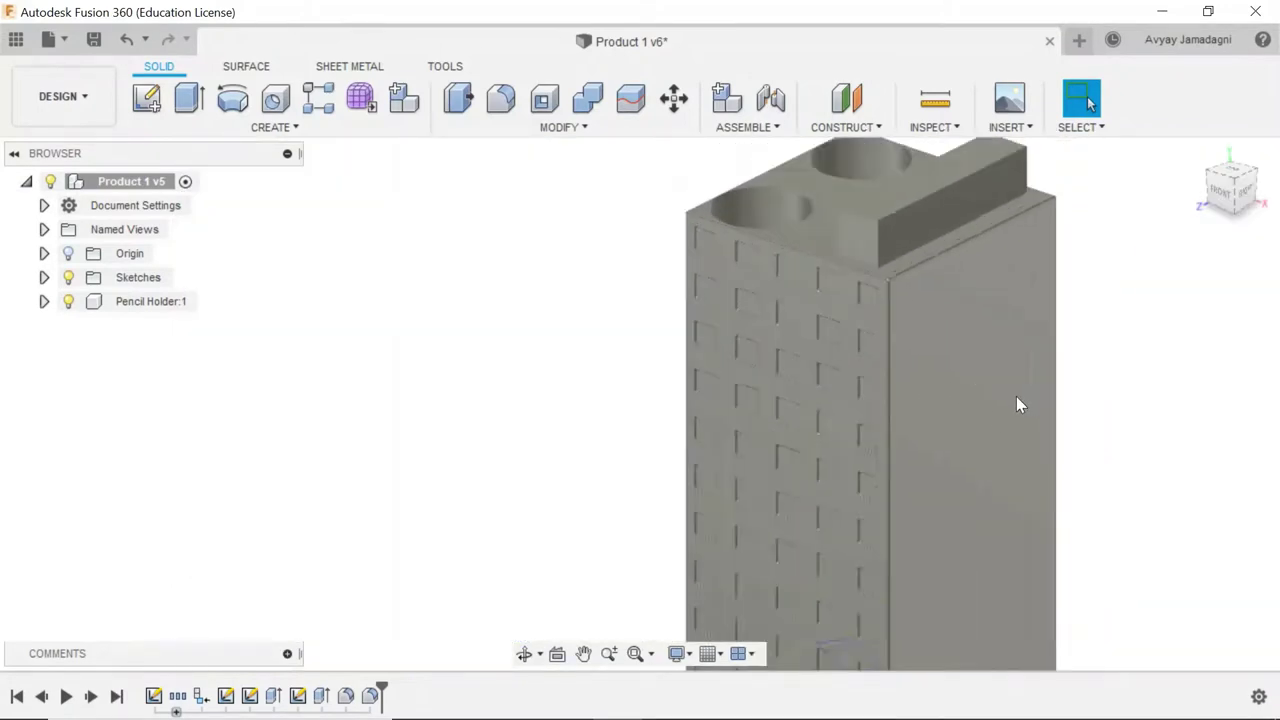
pyautogui.moveTo(1030, 392)
pyautogui.keyDown('shift'); pyautogui.mouseDown(button='middle')
pyautogui.moveTo(1194, 366)
pyautogui.moveTo(1205, 202)
pyautogui.moveTo(1123, 294)
pyautogui.mouseUp(button='middle'); pyautogui.keyUp('shift')
pyautogui.keyDown('shift'); pyautogui.moveTo(1056, 431); pyautogui.dragTo(980, 543, button='middle'); pyautogui.keyUp('shift')
pyautogui.scroll(3, 683, 357)
pyautogui.keyDown('shift'); pyautogui.moveTo(628, 420); pyautogui.dragTo(806, 277, button='middle'); pyautogui.keyUp('shift')
pyautogui.keyDown('shift'); pyautogui.moveTo(863, 188); pyautogui.dragTo(287, 217, button='middle'); pyautogui.keyUp('shift')
pyautogui.press('f')
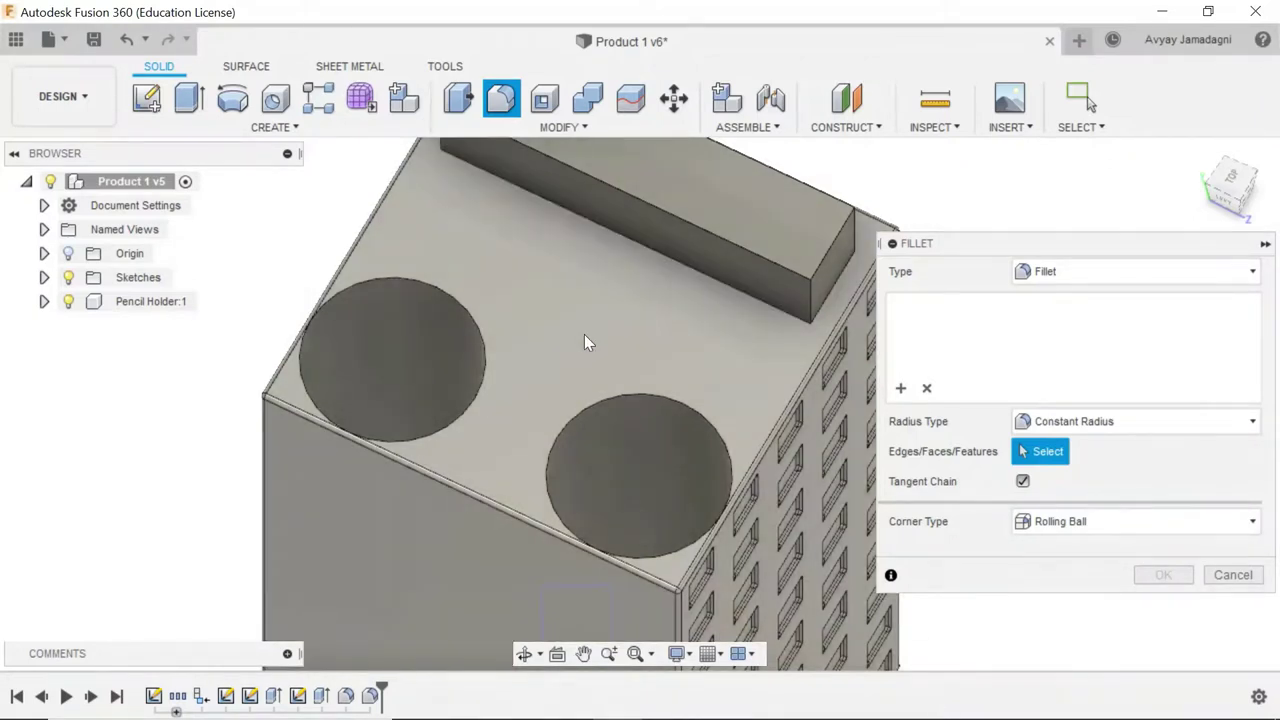
# Step: Select all 878 body faces with Ctrl+A and toggle Tangent Chain off and back on
pyautogui.hotkey('ctrl', 'a')
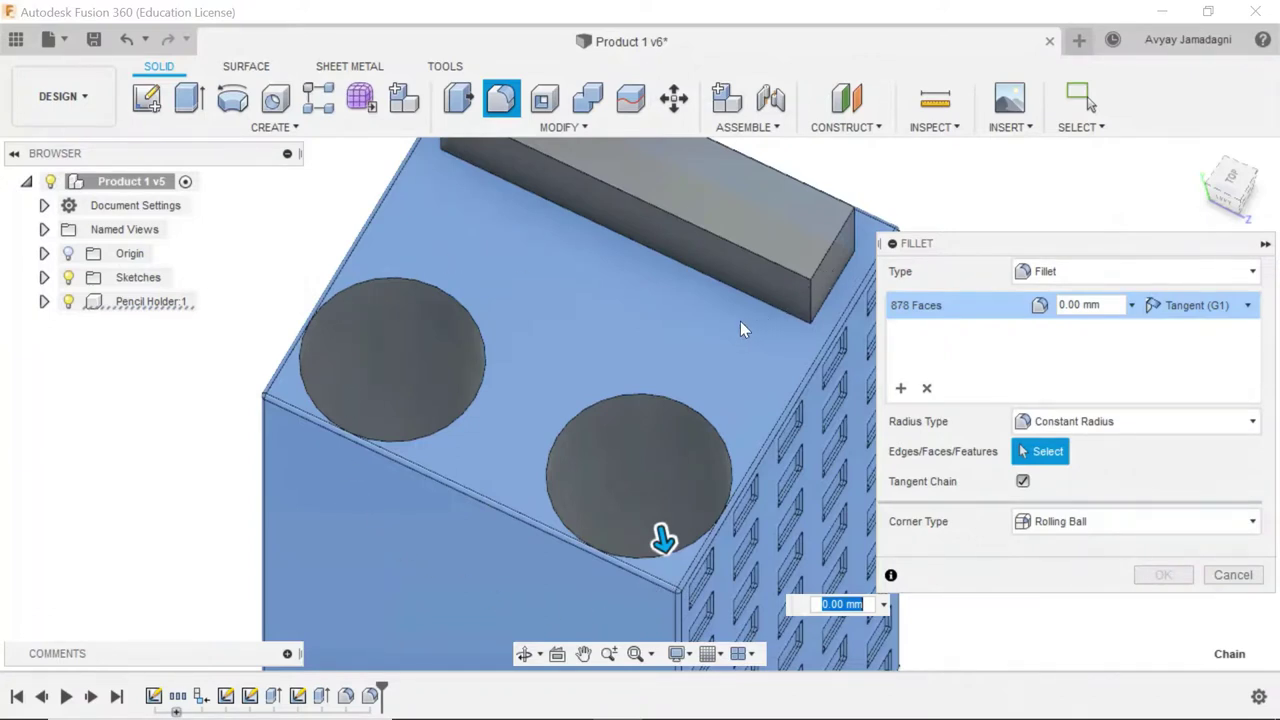
pyautogui.click(1022, 481)
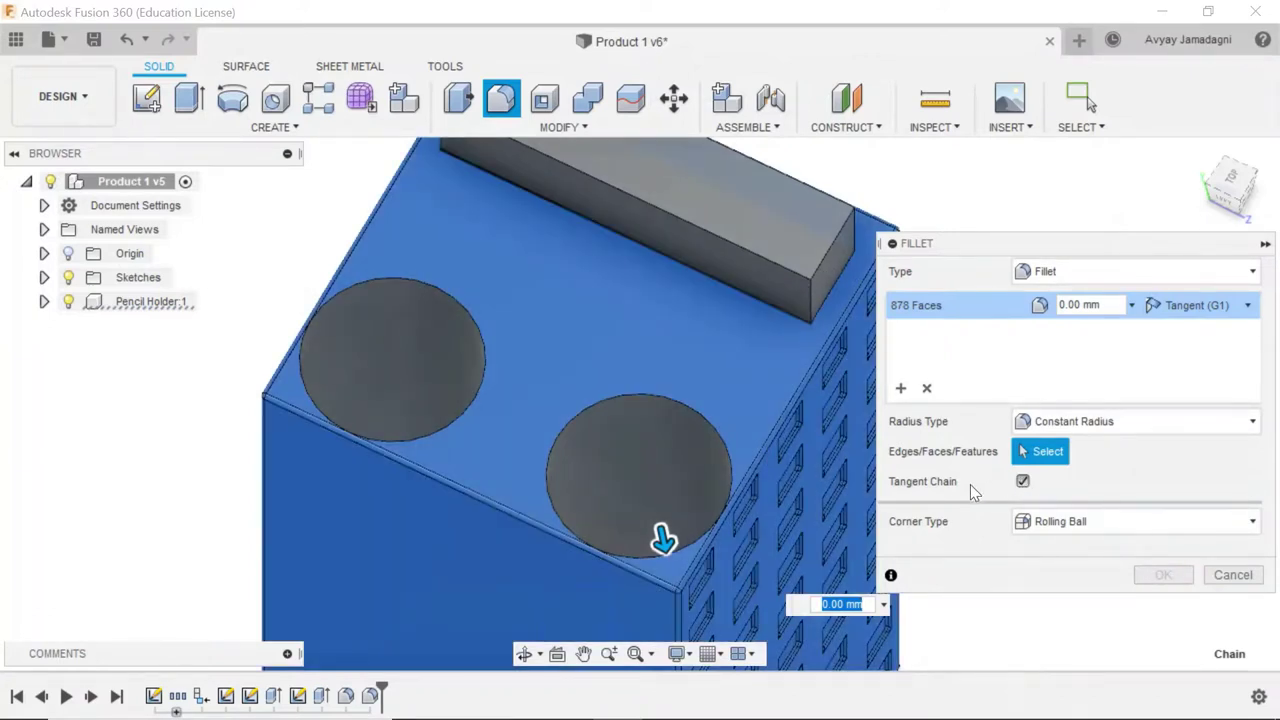
pyautogui.click(1022, 481)
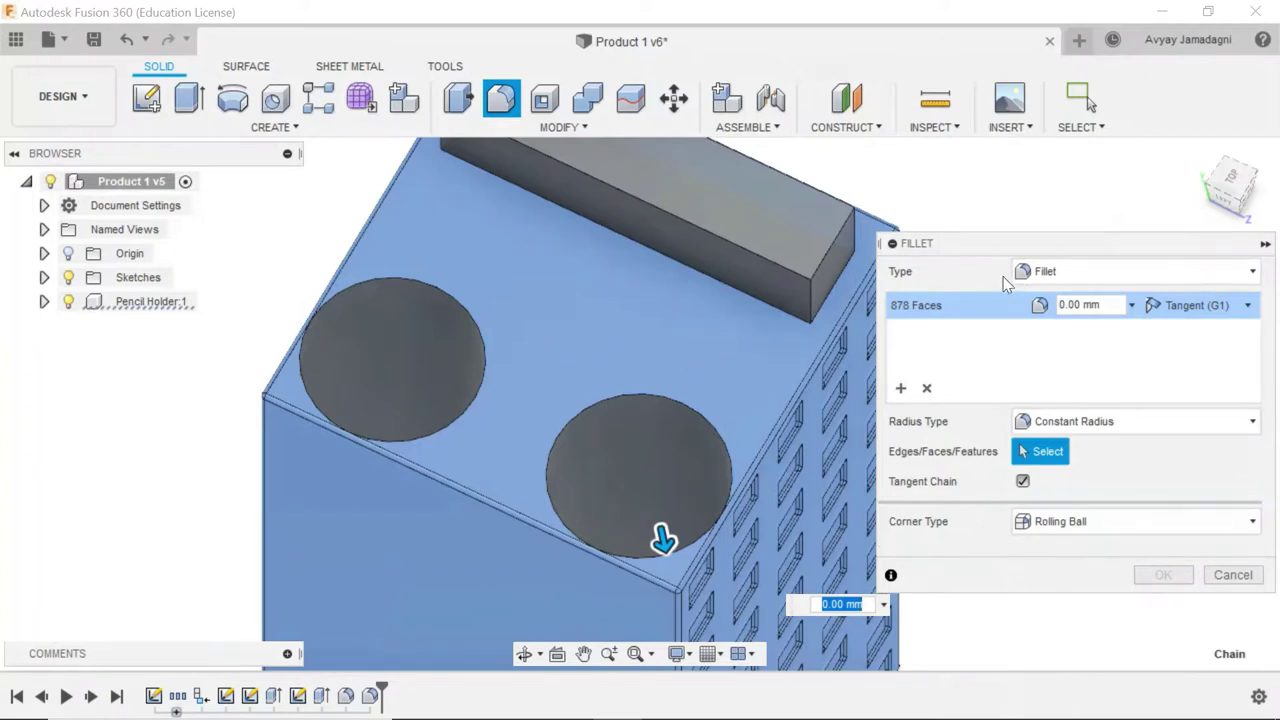
# Step: With Tangent Chain off, try a 1 mm fillet on three top faces, then clear the failed selection
pyautogui.click(927, 388)
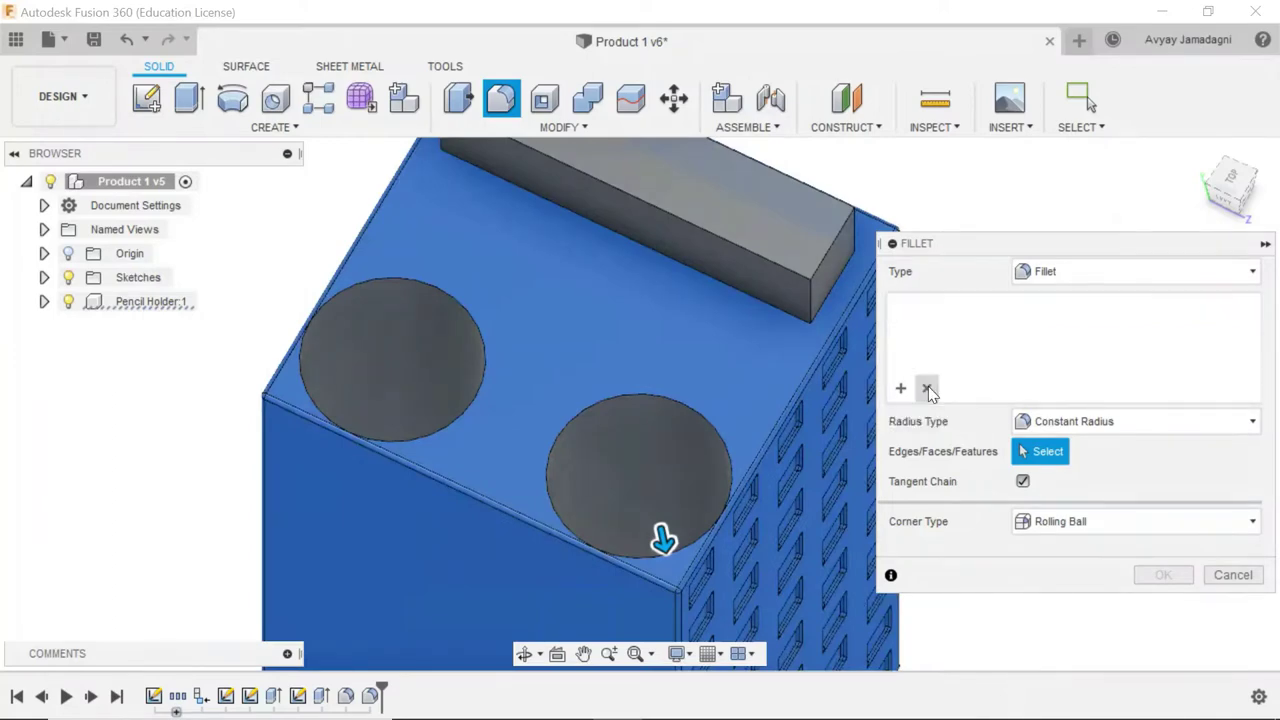
pyautogui.click(1023, 481)
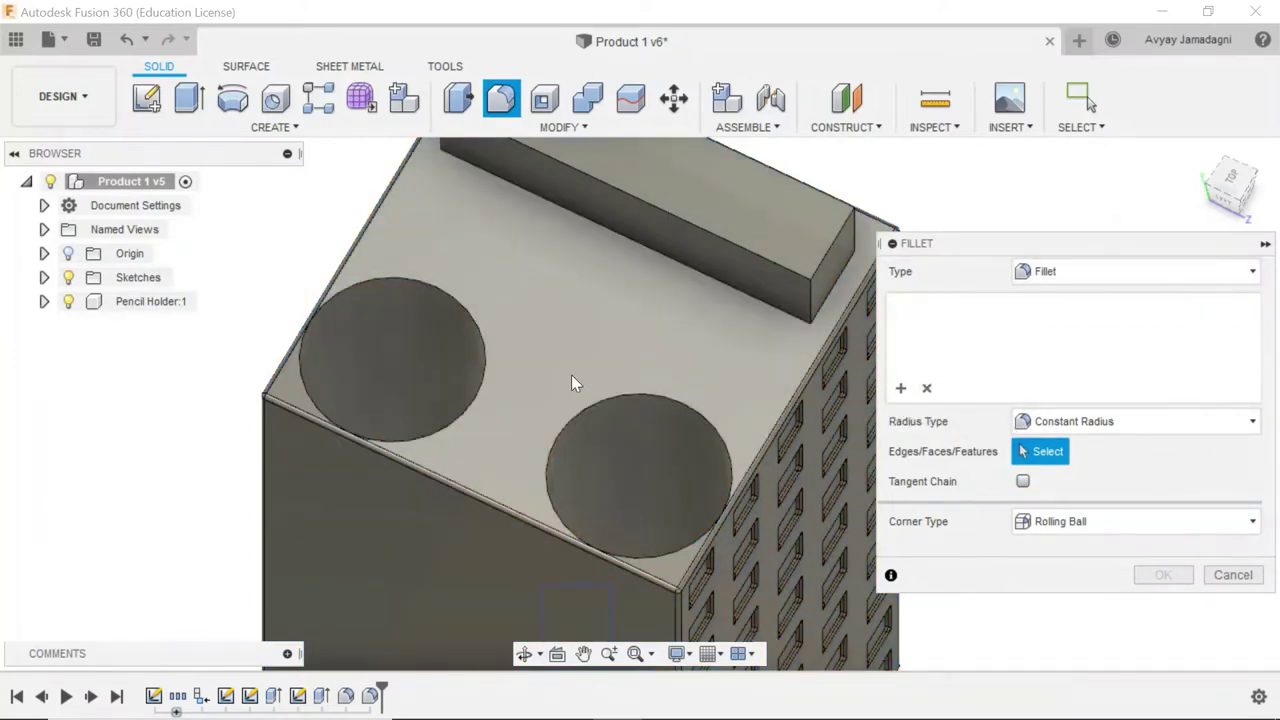
pyautogui.click(571, 322)
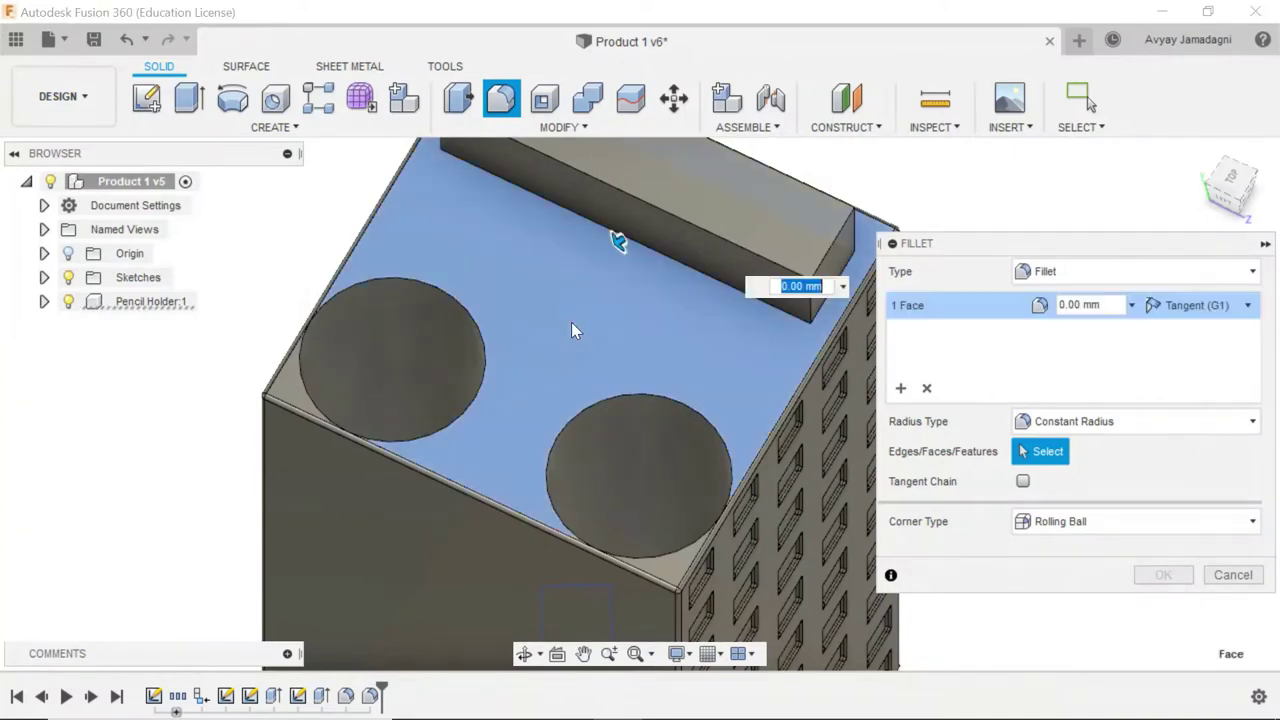
pyautogui.click(673, 562)
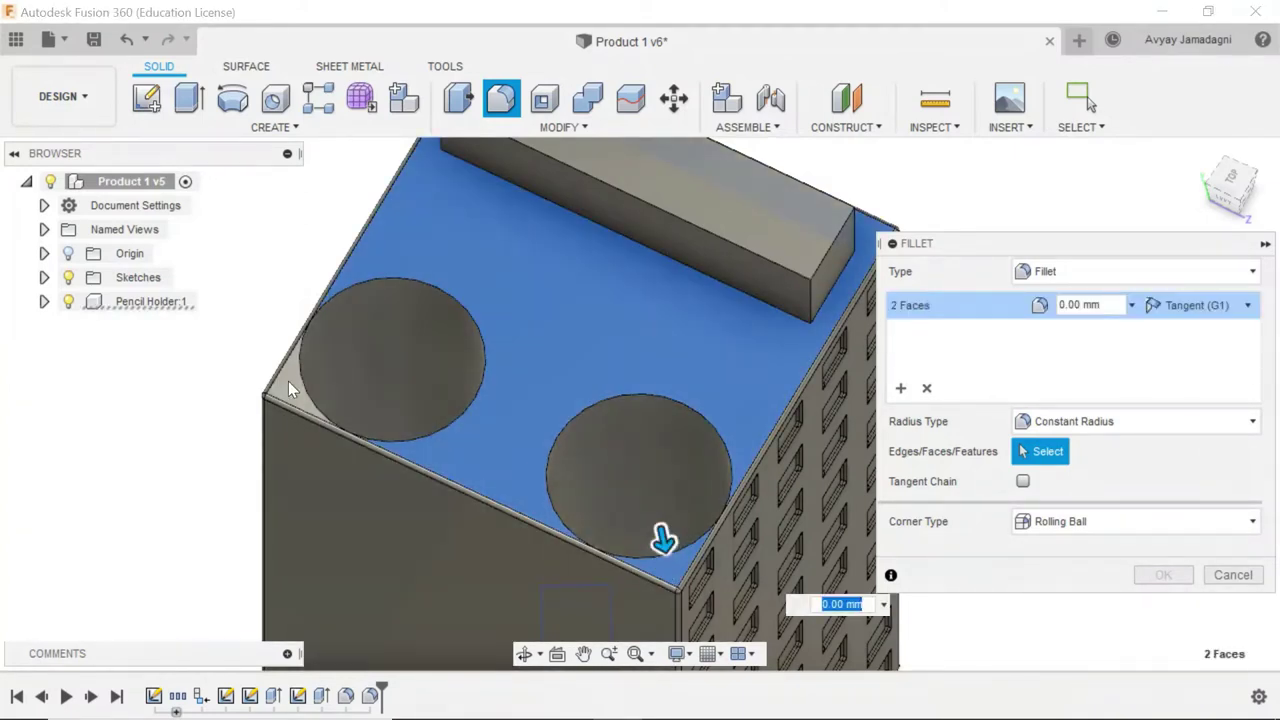
pyautogui.click(293, 383)
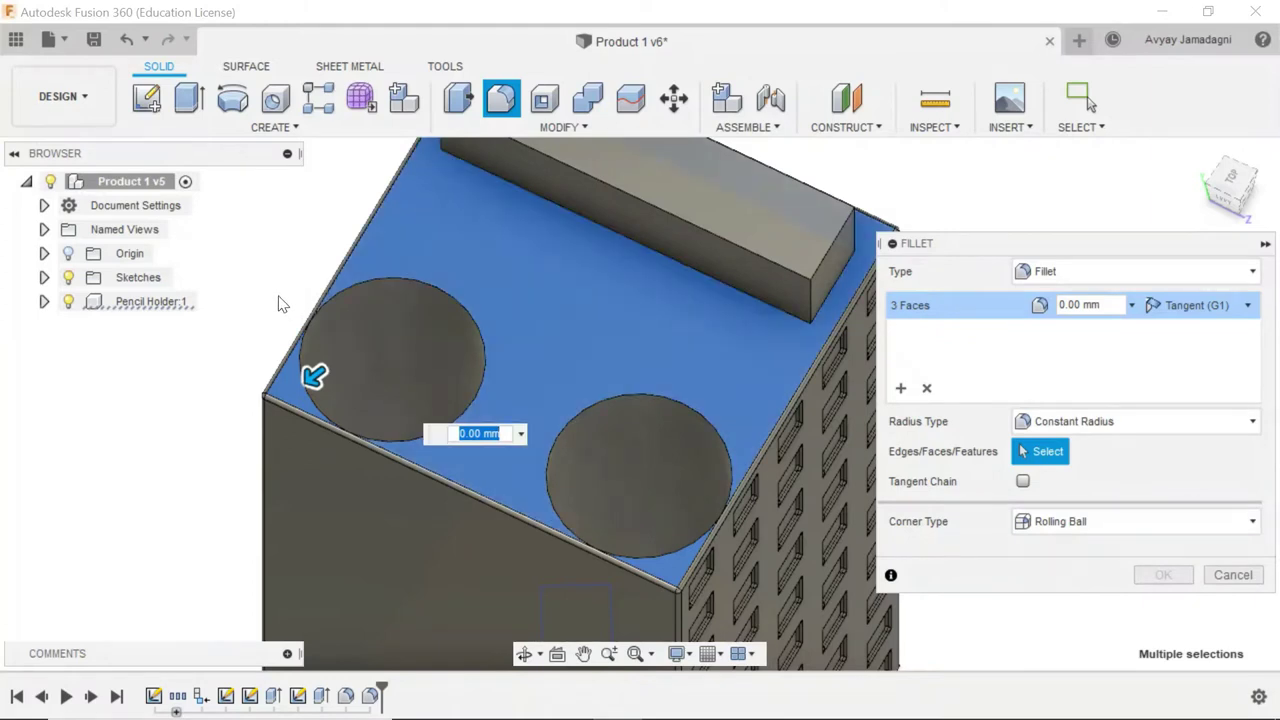
pyautogui.write('1')
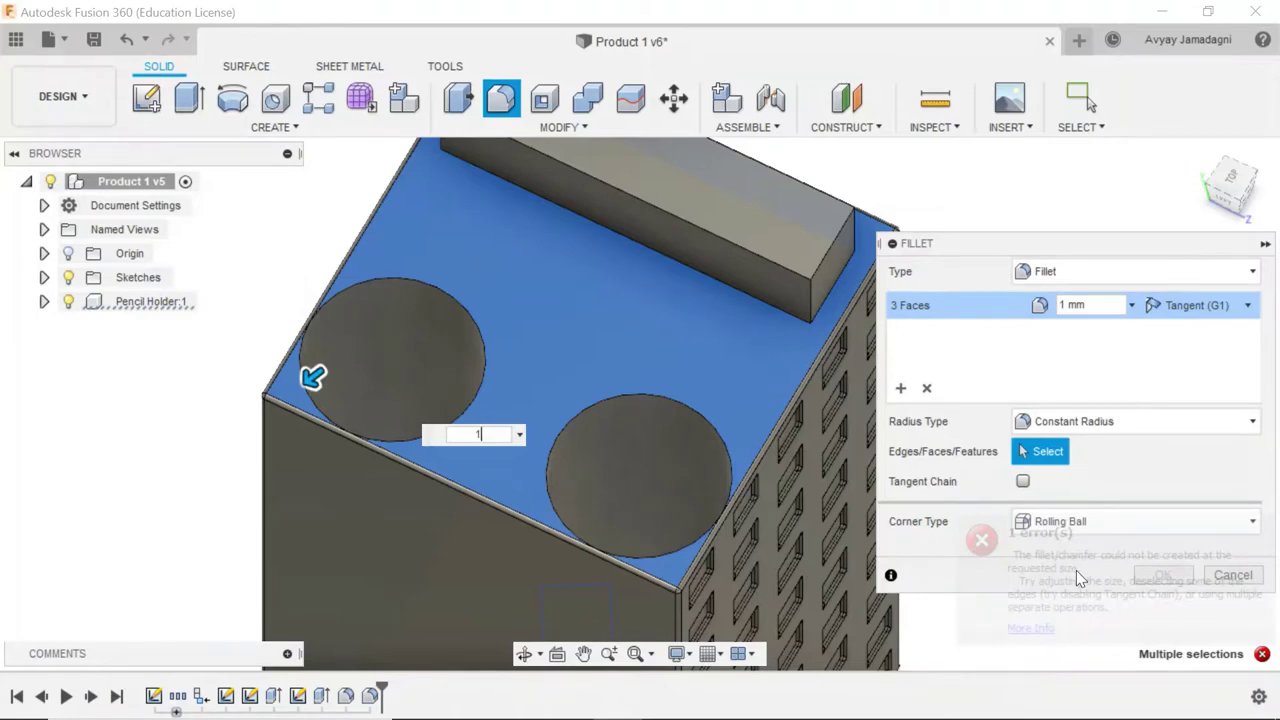
pyautogui.click(926, 388)
pyautogui.scroll(5, 646, 428)
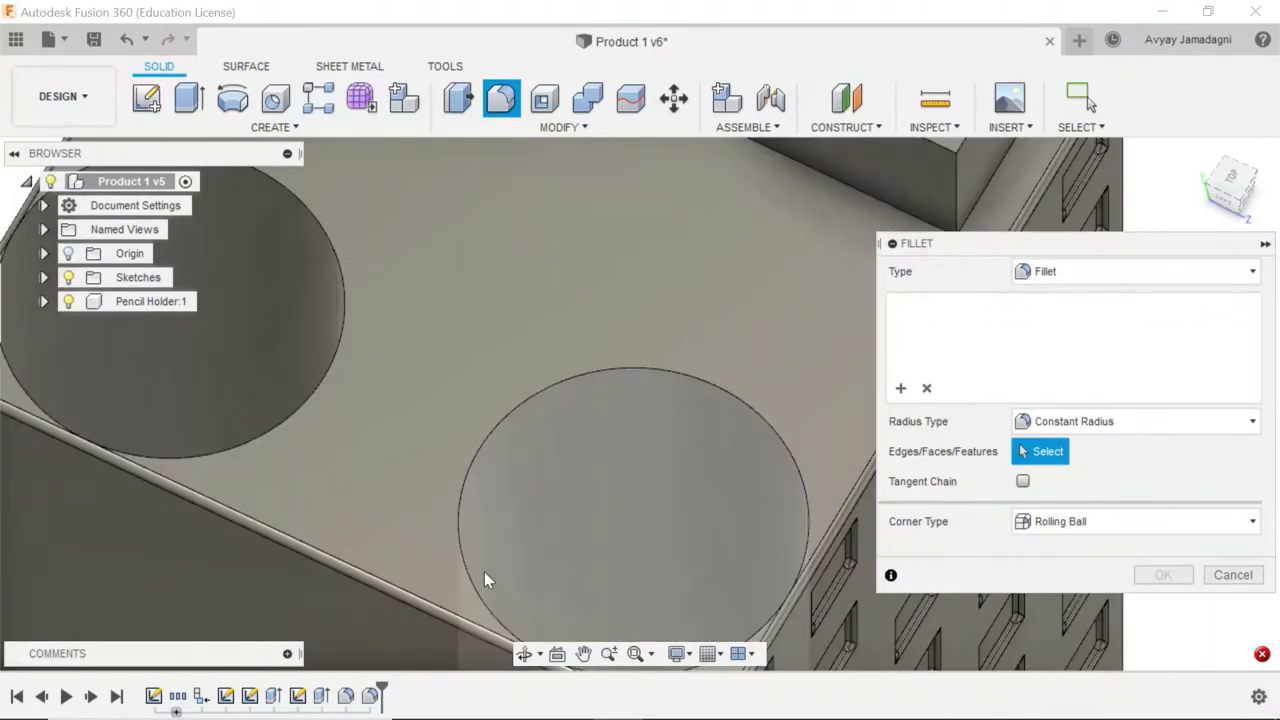
pyautogui.moveTo(486, 580); pyautogui.dragTo(550, 446, button='middle')
pyautogui.scroll(3, 550, 446)
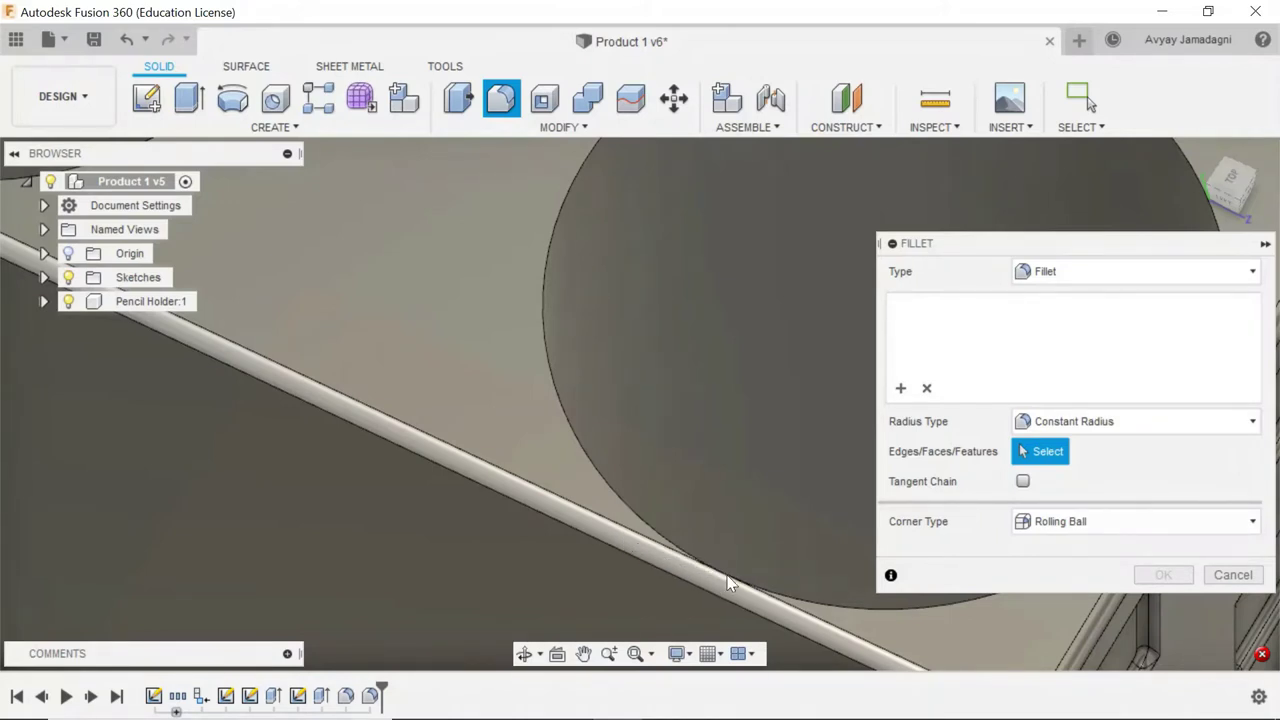
pyautogui.scroll(3, 706, 581)
pyautogui.scroll(3, 735, 569)
pyautogui.scroll(-5, 735, 569)
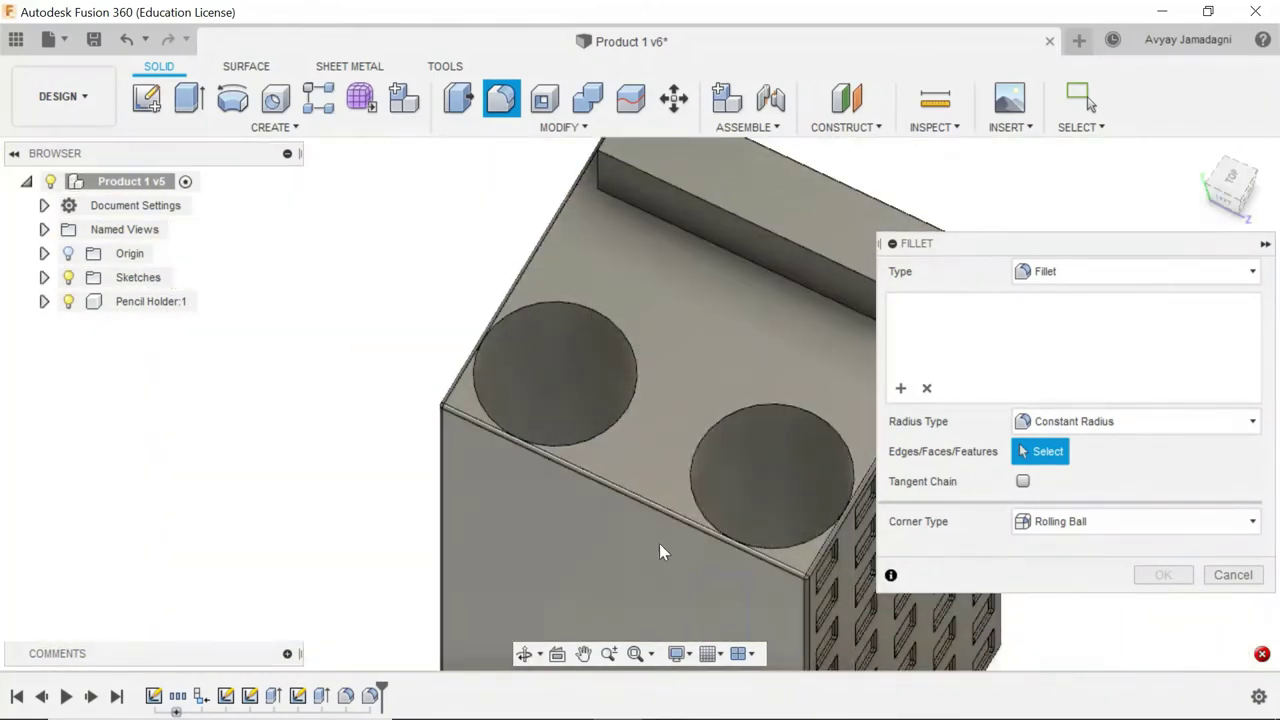
pyautogui.scroll(3, 640, 500)
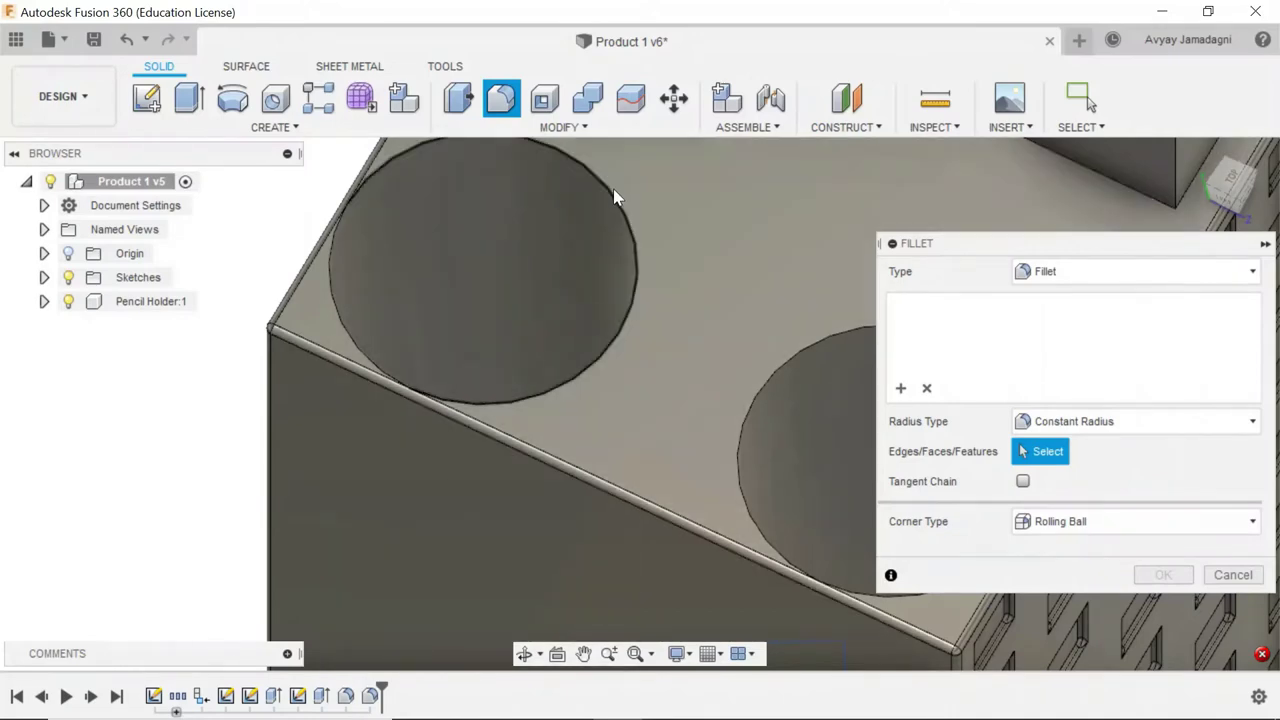
pyautogui.scroll(-5, 602, 308)
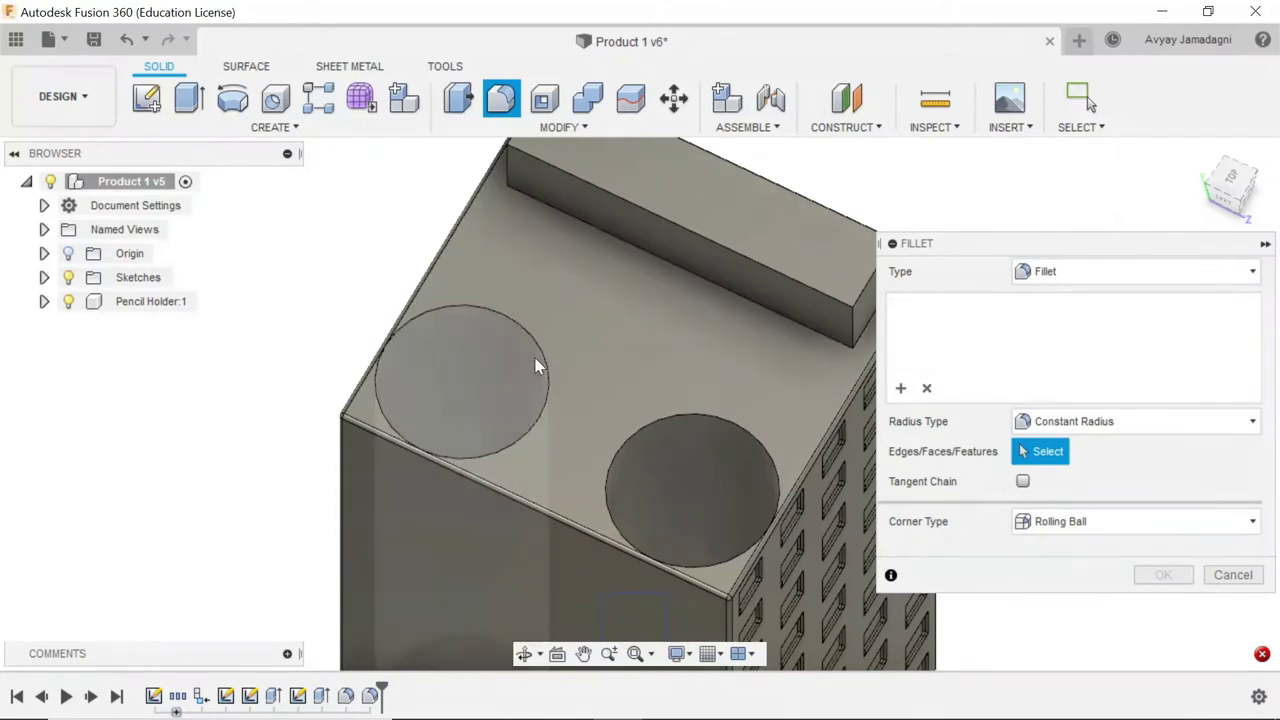
pyautogui.keyDown('shift'); pyautogui.moveTo(566, 361); pyautogui.dragTo(688, 449, button='middle'); pyautogui.keyUp('shift')
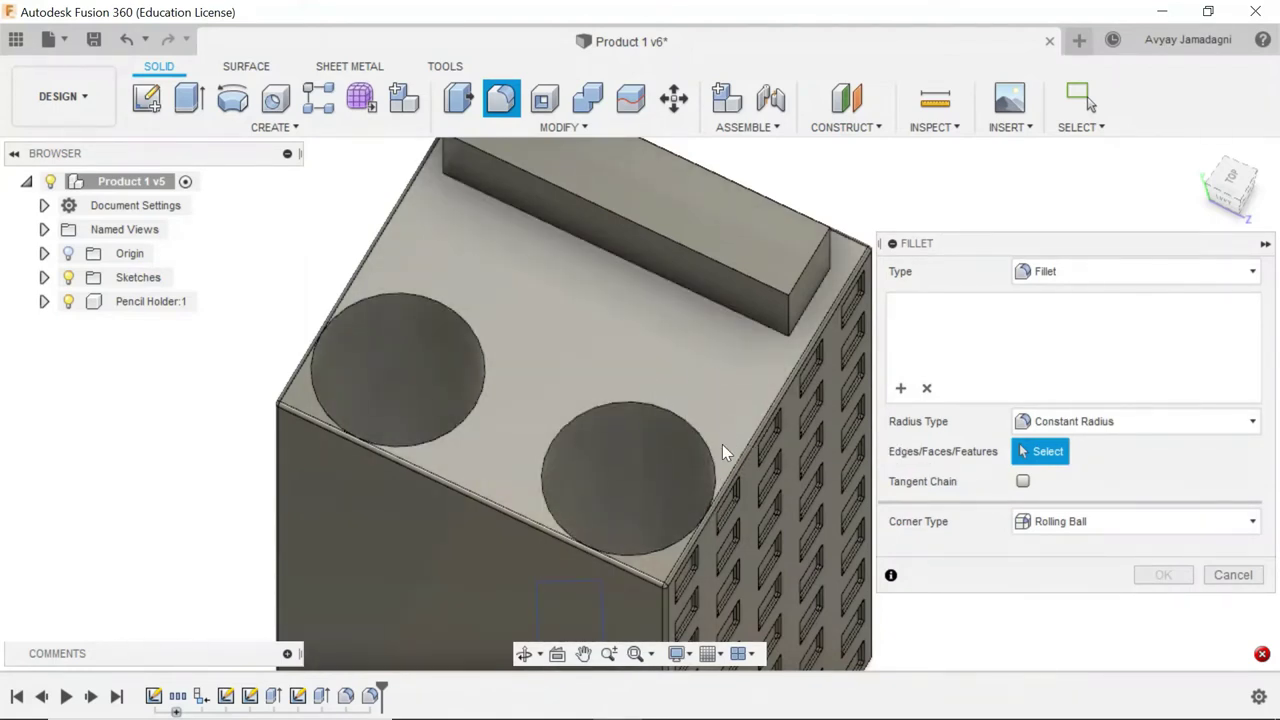
pyautogui.scroll(-3, 624, 441)
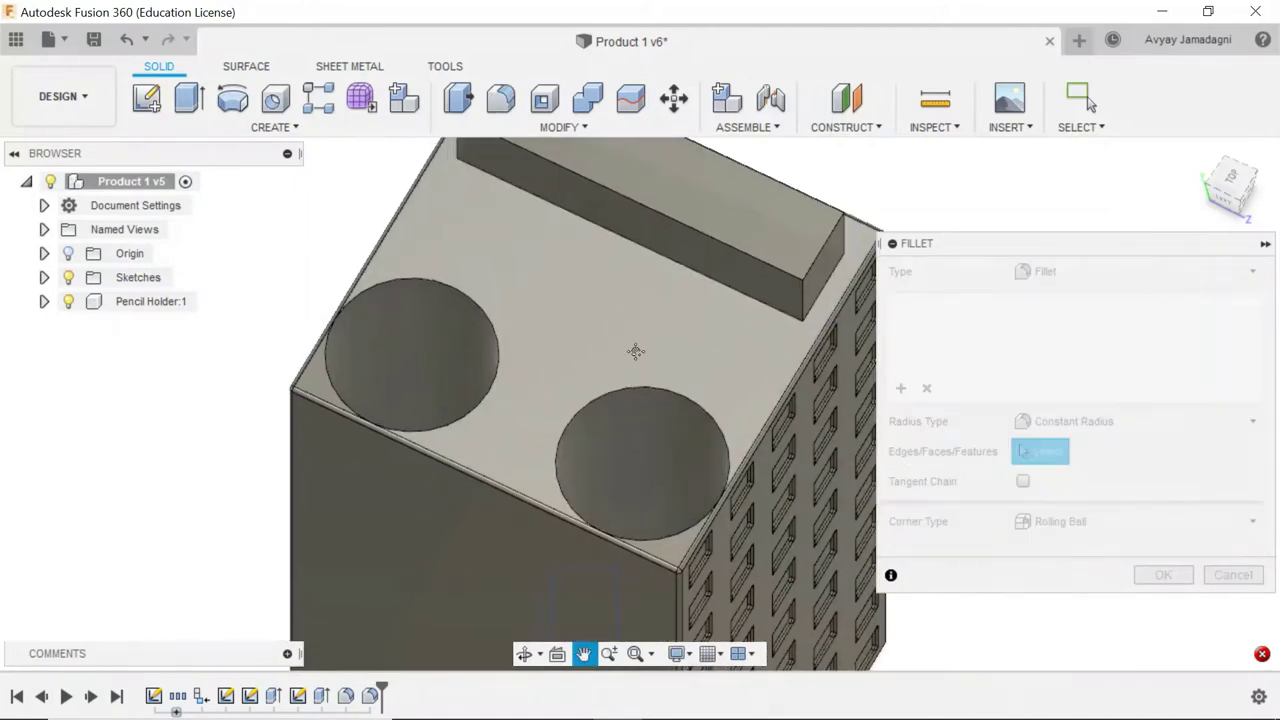
pyautogui.scroll(-1, 547, 349)
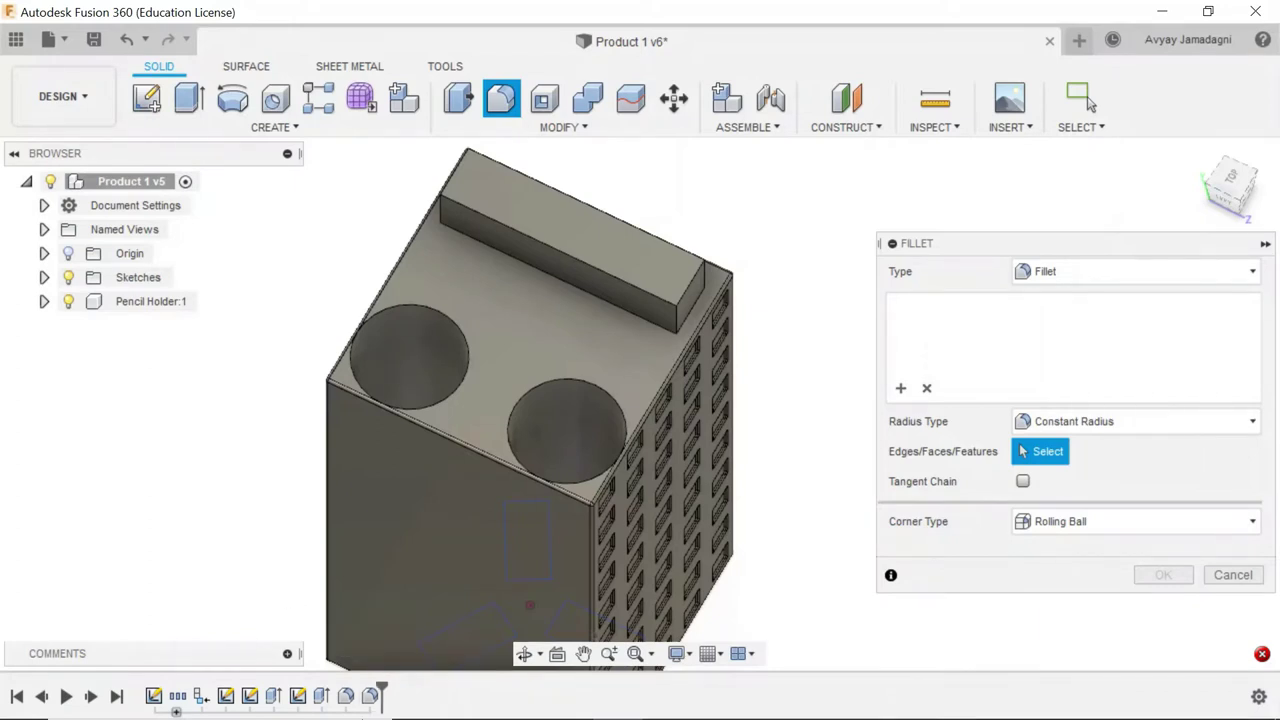
# Step: Select two raised-bar faces and its end face, discarding a stray bar edge
pyautogui.moveTo(355, 683)
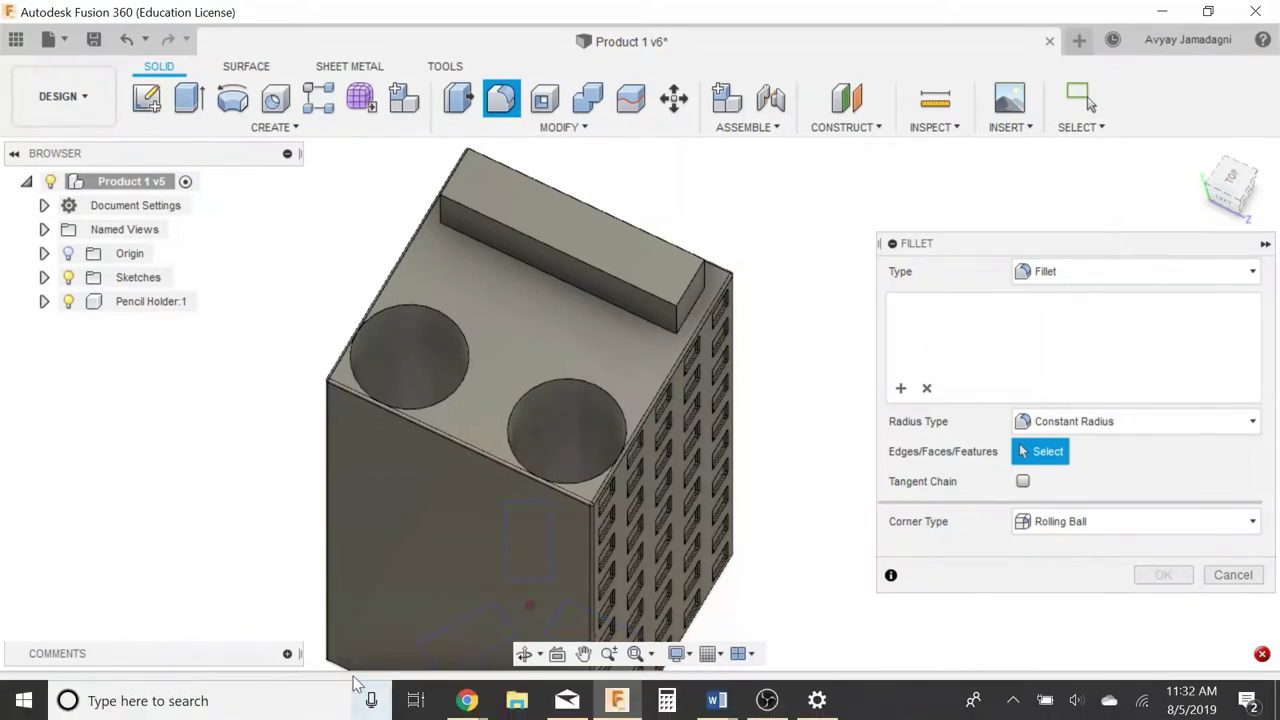
pyautogui.click(592, 283)
pyautogui.click(678, 277)
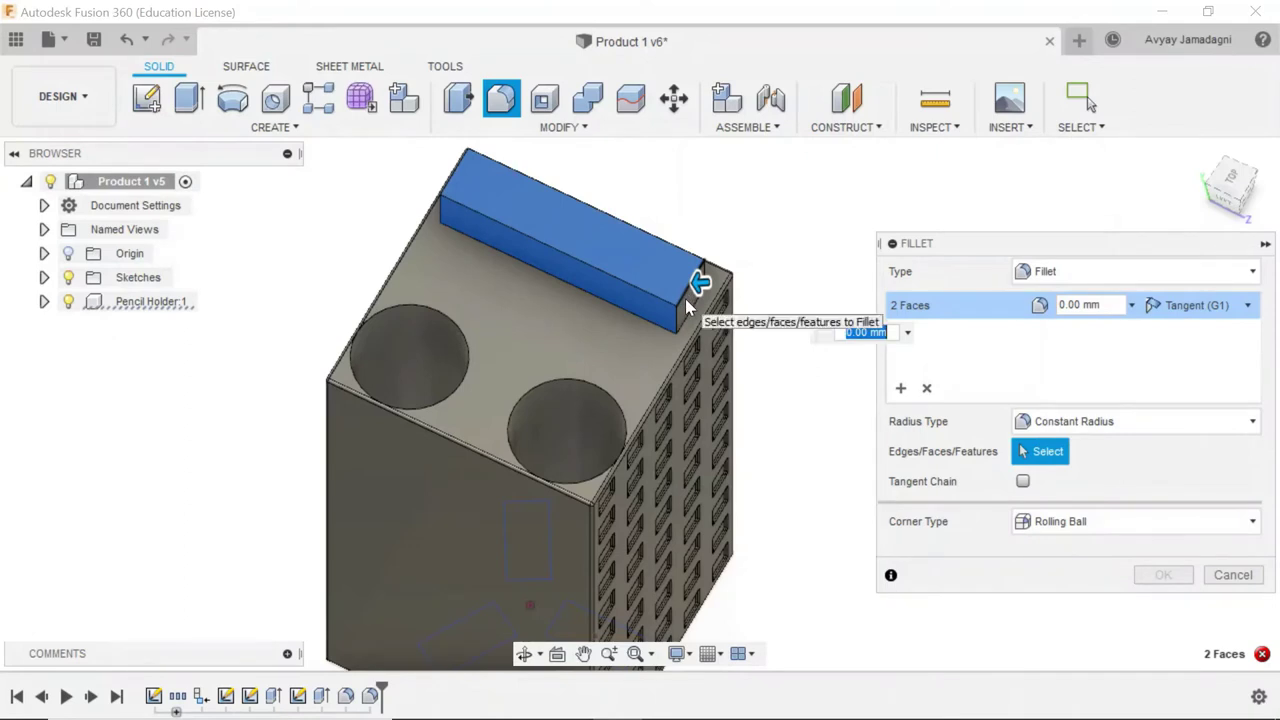
pyautogui.click(681, 298)
pyautogui.scroll(3, 681, 298)
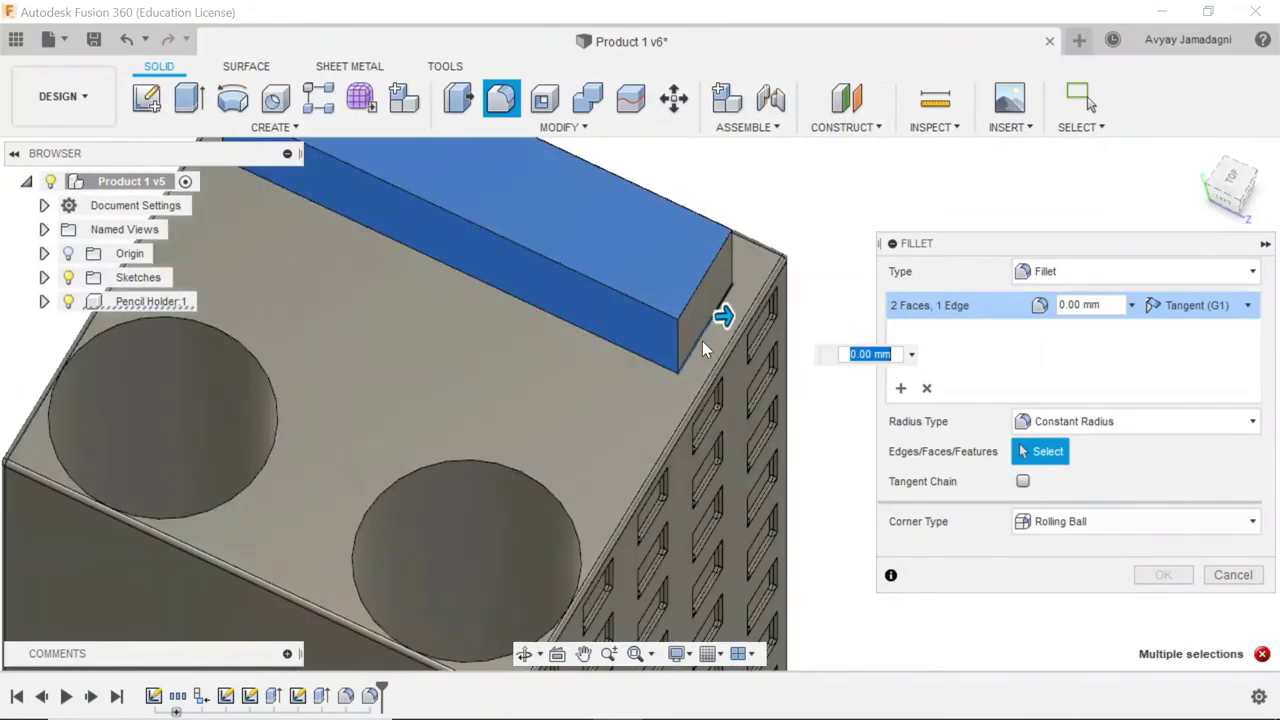
pyautogui.click(701, 338)
pyautogui.click(701, 332)
pyautogui.click(692, 341)
pyautogui.click(690, 331)
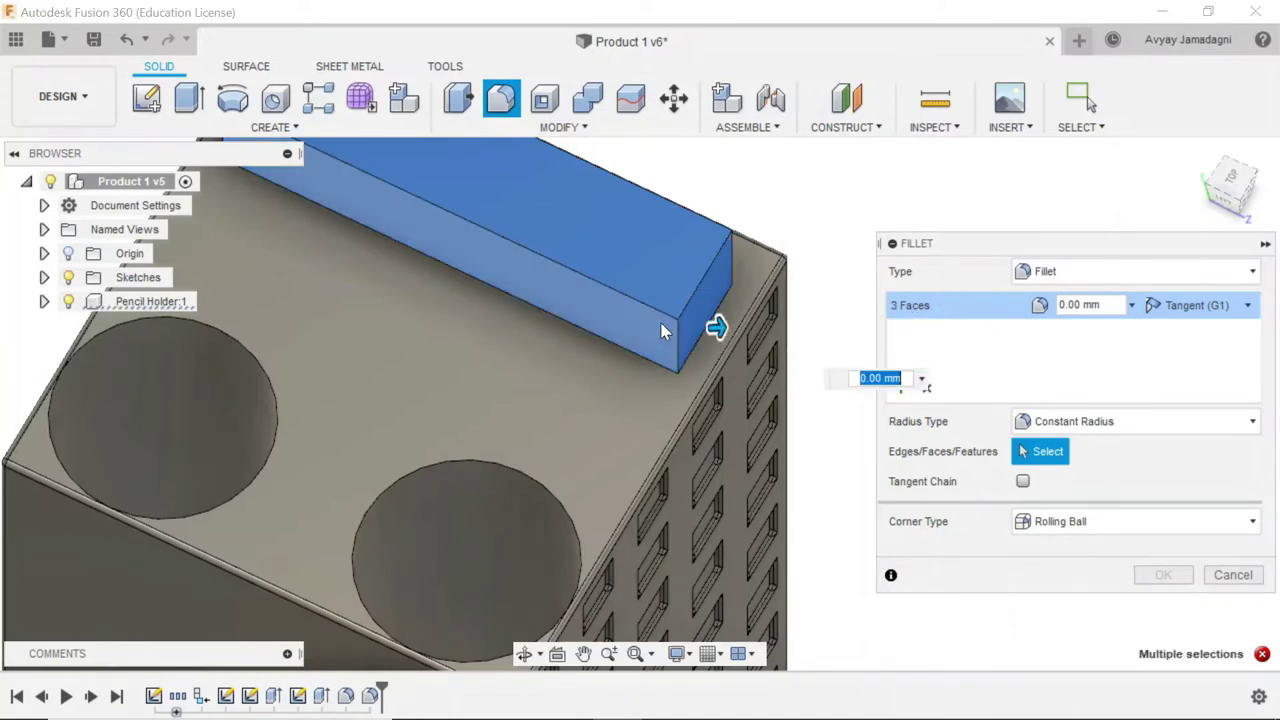
pyautogui.scroll(-3, 786, 251)
# Step: Add the bar's remaining two faces and apply a 1 mm fillet to all five
pyautogui.keyDown('shift'); pyautogui.moveTo(786, 251); pyautogui.dragTo(589, 252, button='middle'); pyautogui.keyUp('shift')
pyautogui.click(780, 203)
pyautogui.keyDown('shift'); pyautogui.moveTo(780, 203); pyautogui.dragTo(478, 243, button='middle'); pyautogui.keyUp('shift')
pyautogui.scroll(5, 478, 243)
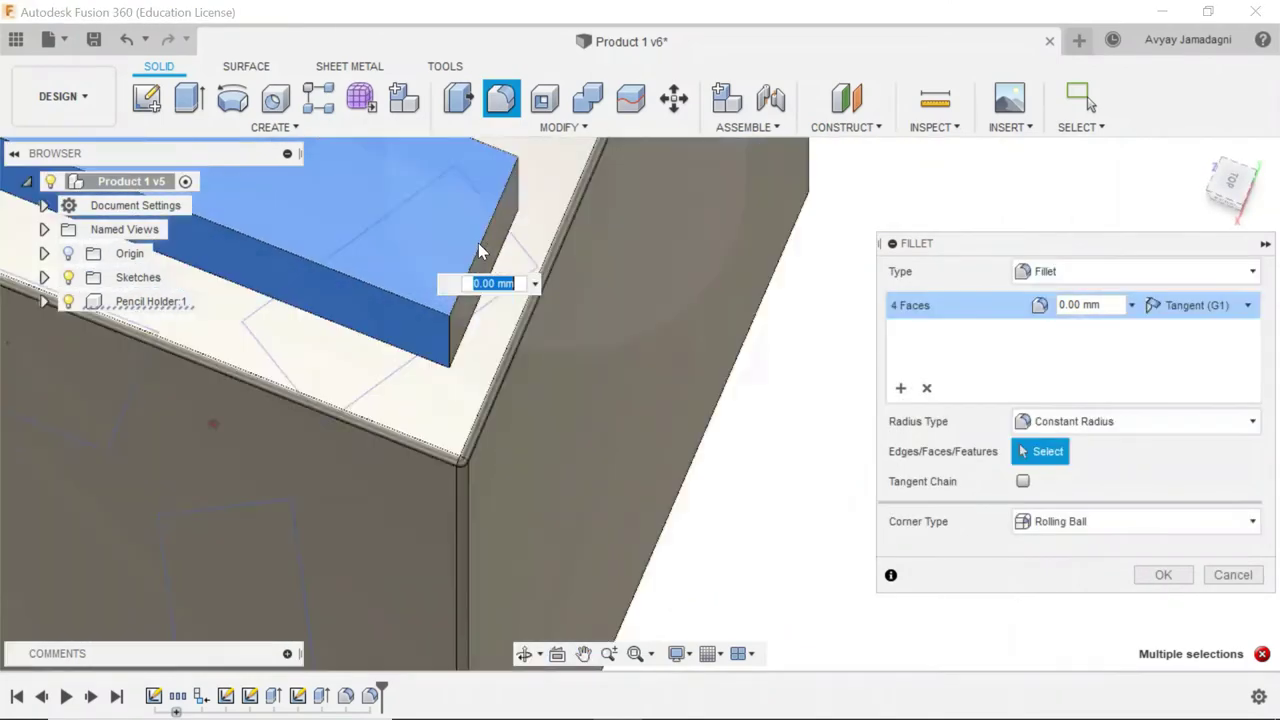
pyautogui.click(513, 233)
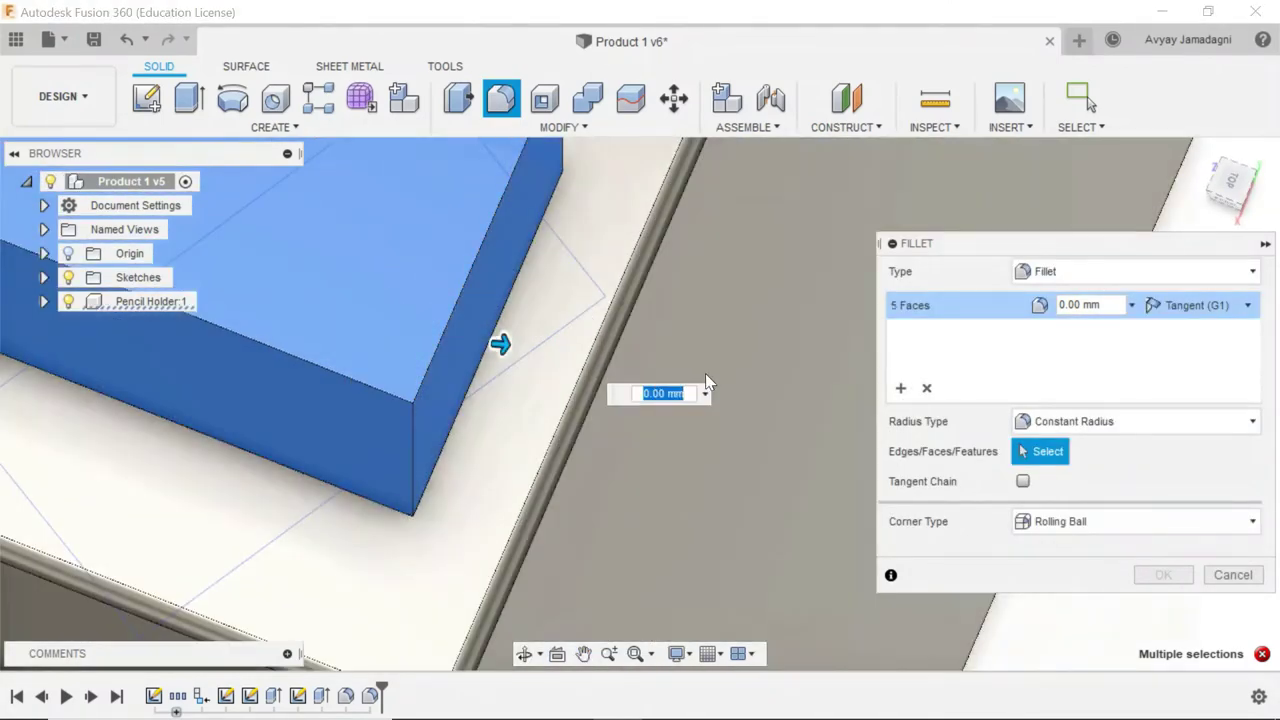
pyautogui.write('1')
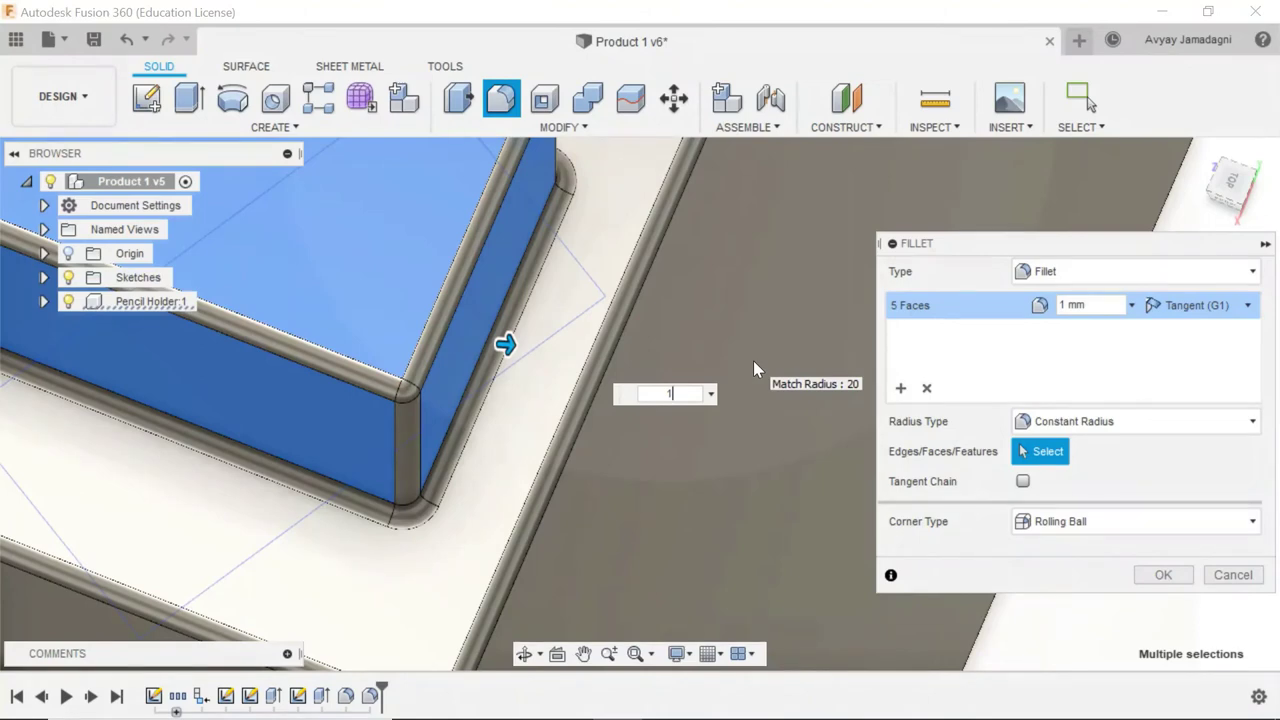
pyautogui.press('Return')
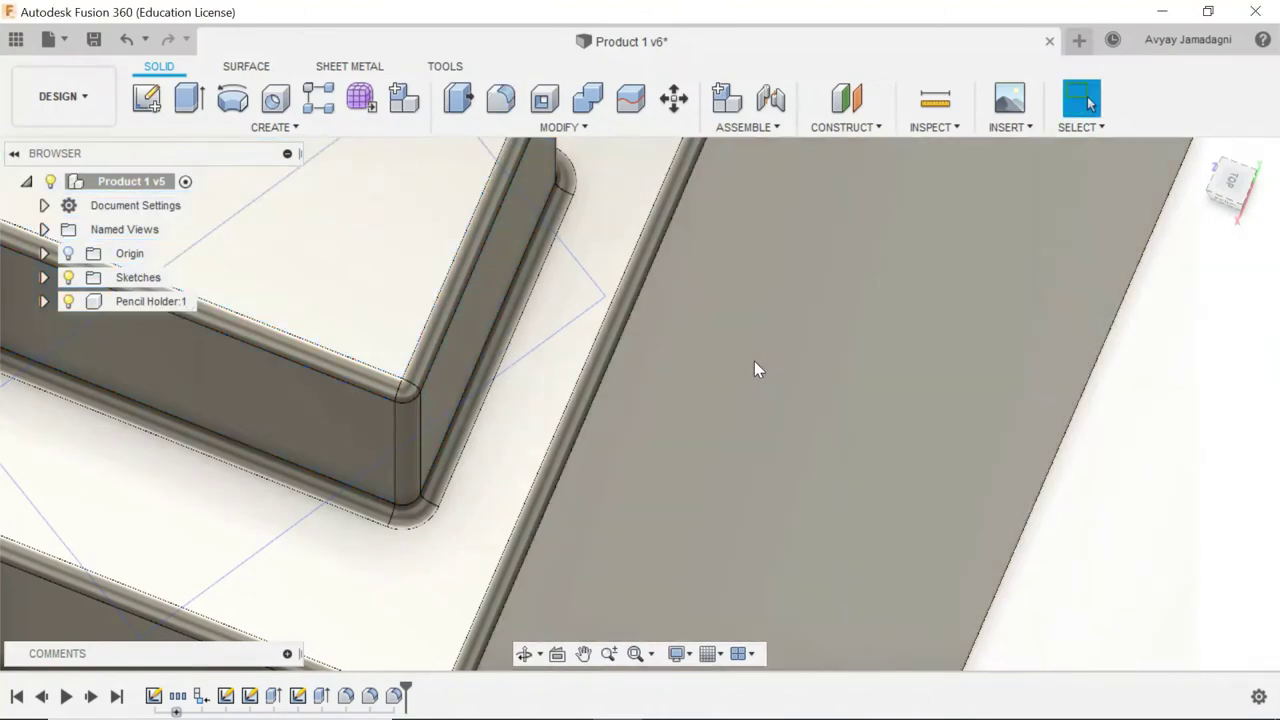
pyautogui.scroll(-6, 754, 362)
pyautogui.moveTo(506, 303); pyautogui.dragTo(949, 277, button='middle')
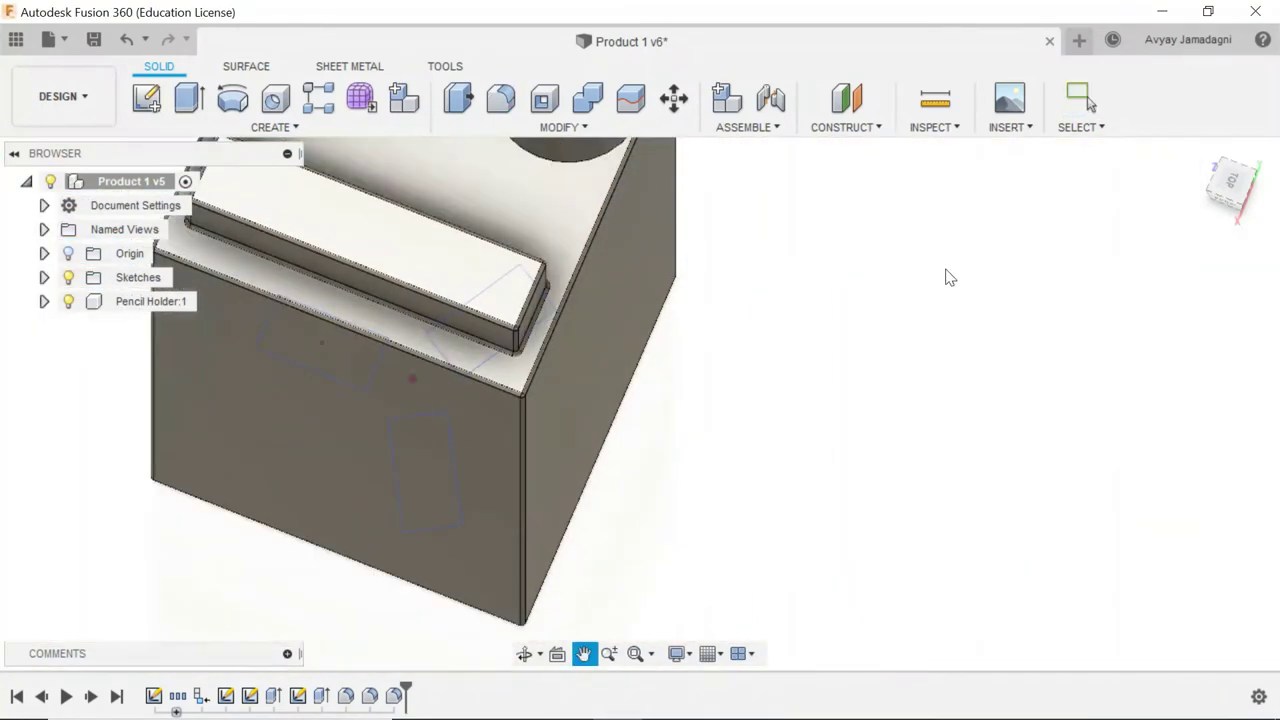
pyautogui.scroll(5, 644, 236)
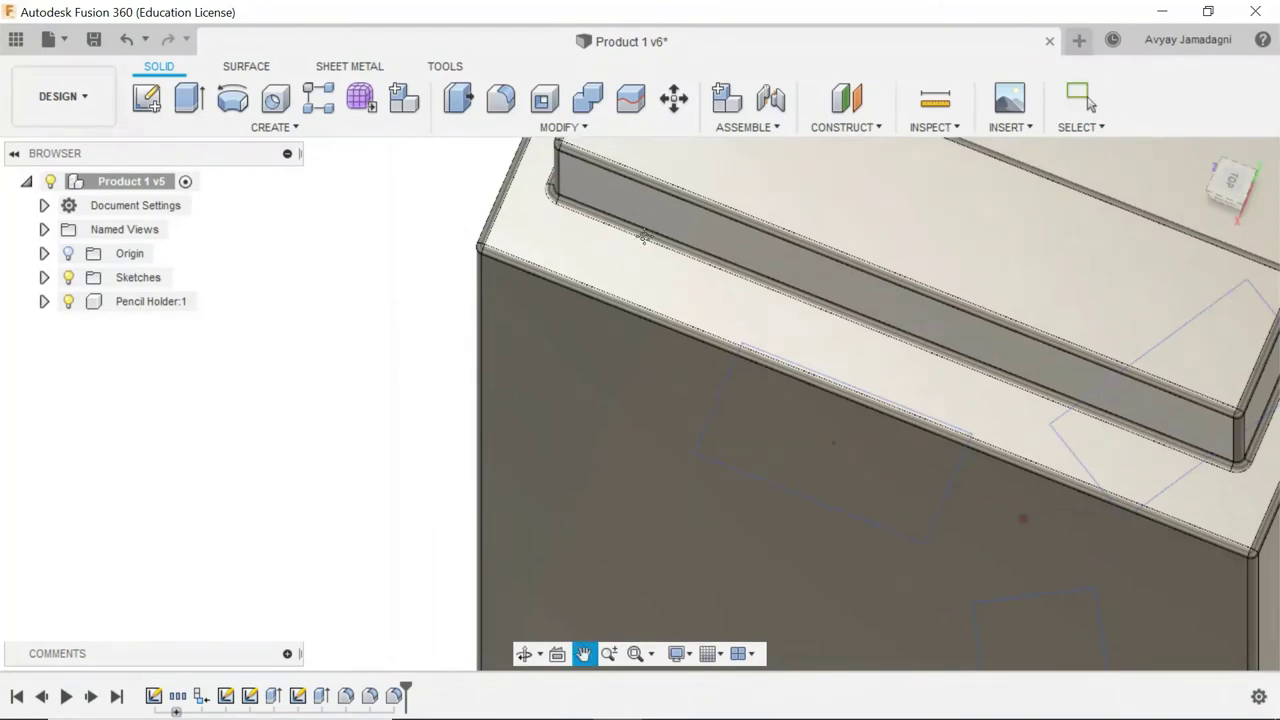
pyautogui.press('Escape')
pyautogui.scroll(5, 584, 341)
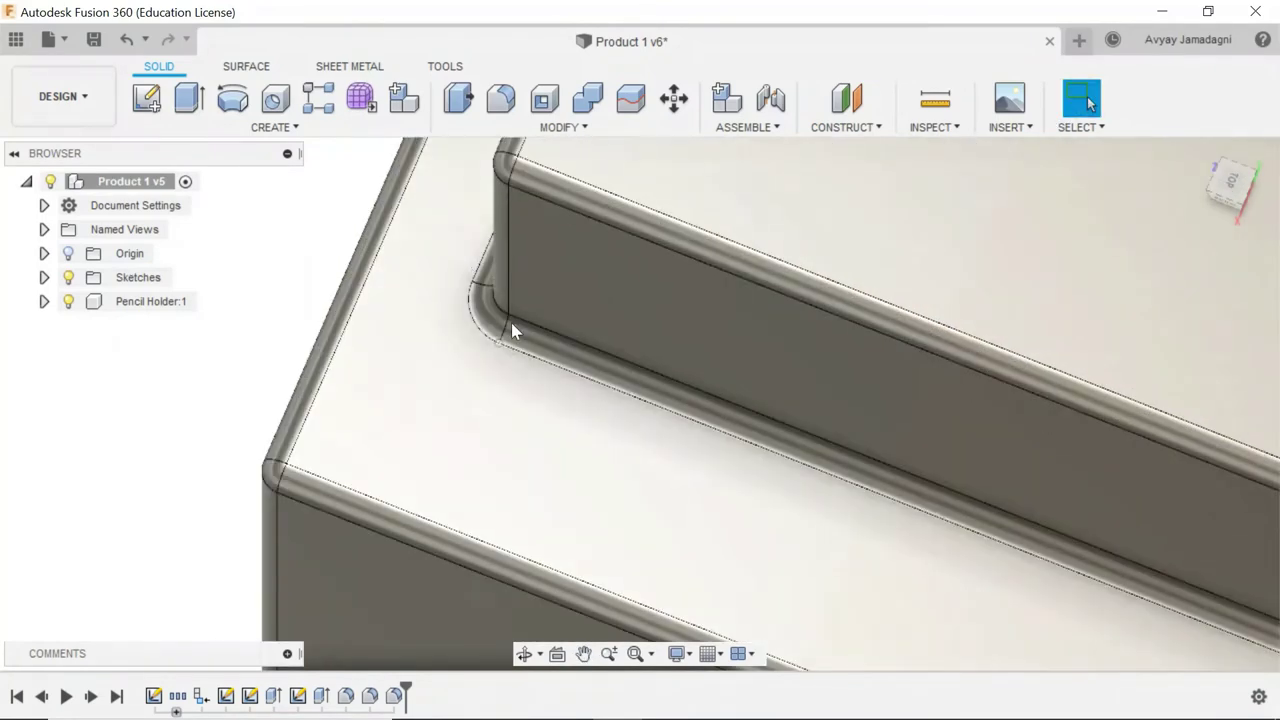
pyautogui.scroll(-2, 511, 322)
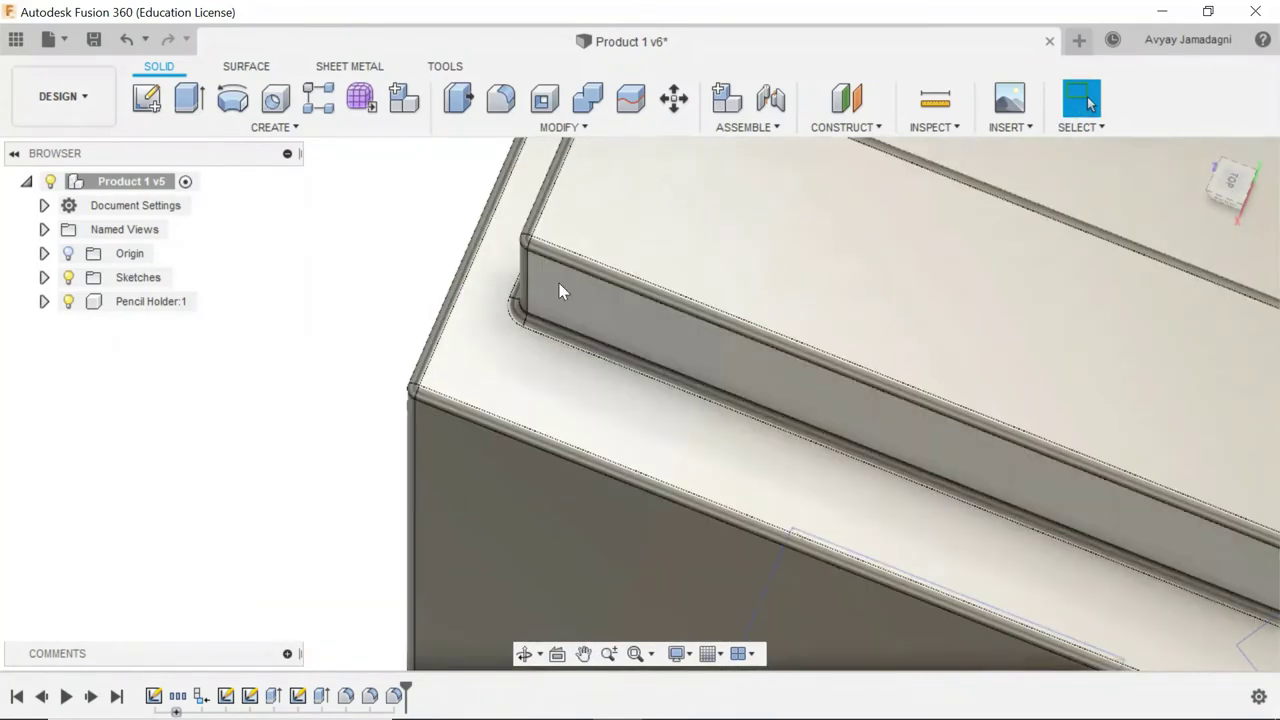
pyautogui.scroll(3, 486, 290)
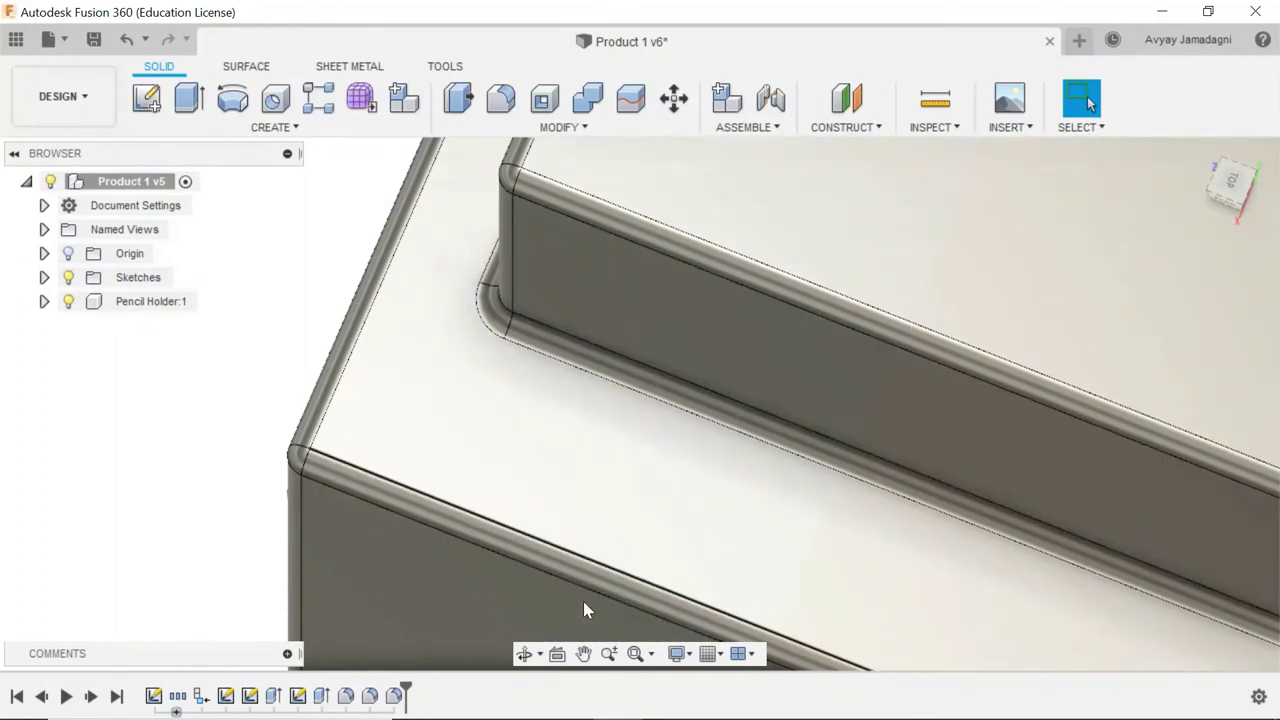
pyautogui.scroll(-2, 657, 389)
pyautogui.scroll(-4, 657, 389)
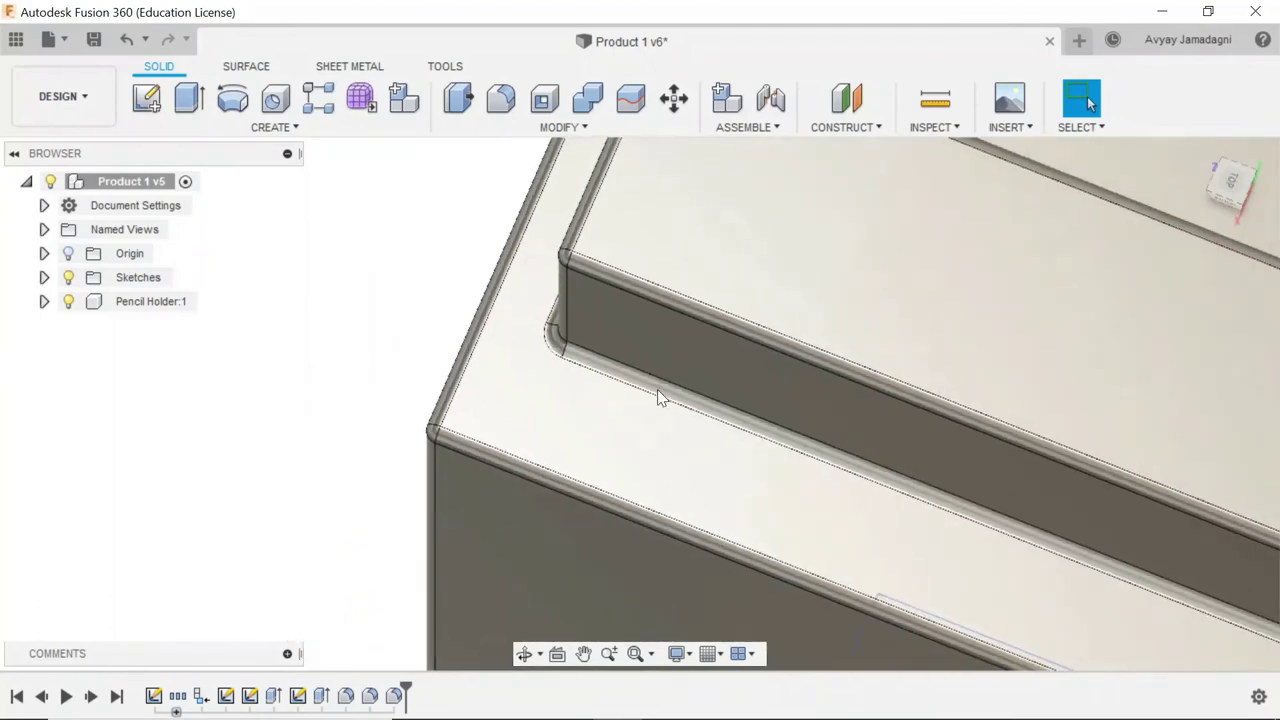
pyautogui.scroll(2, 659, 385)
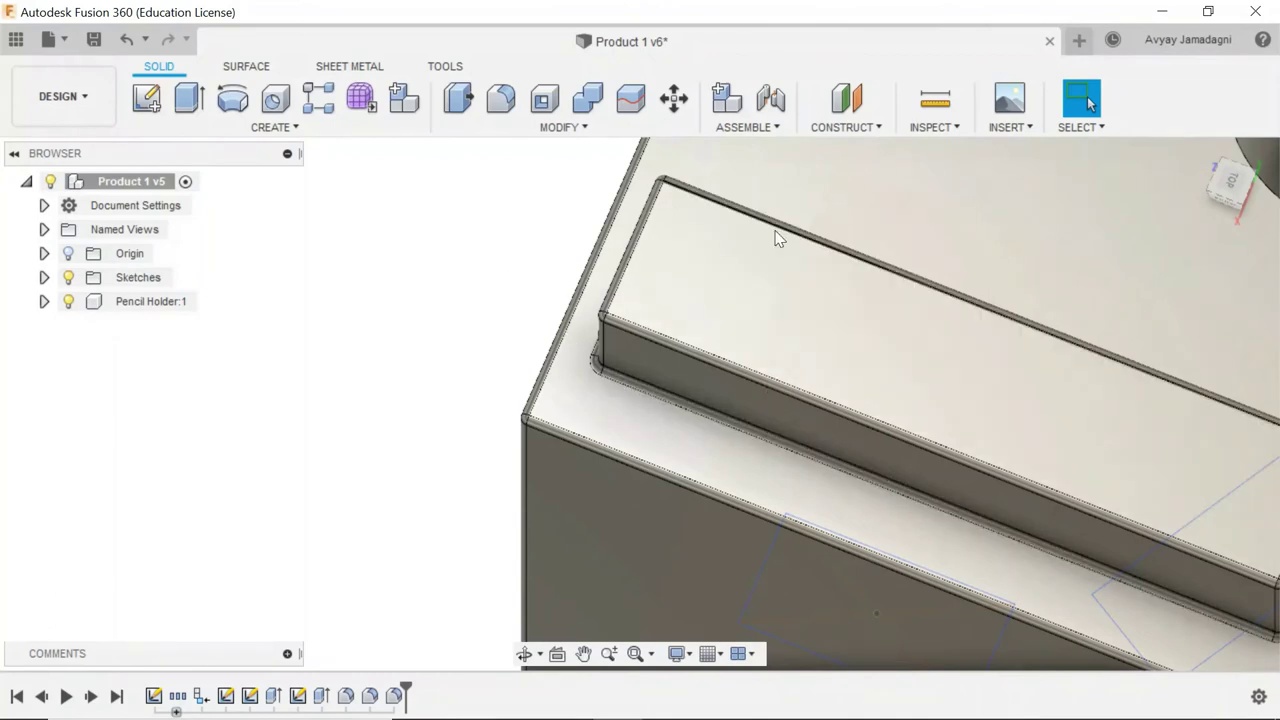
pyautogui.scroll(3, 778, 238)
pyautogui.scroll(-4, 778, 238)
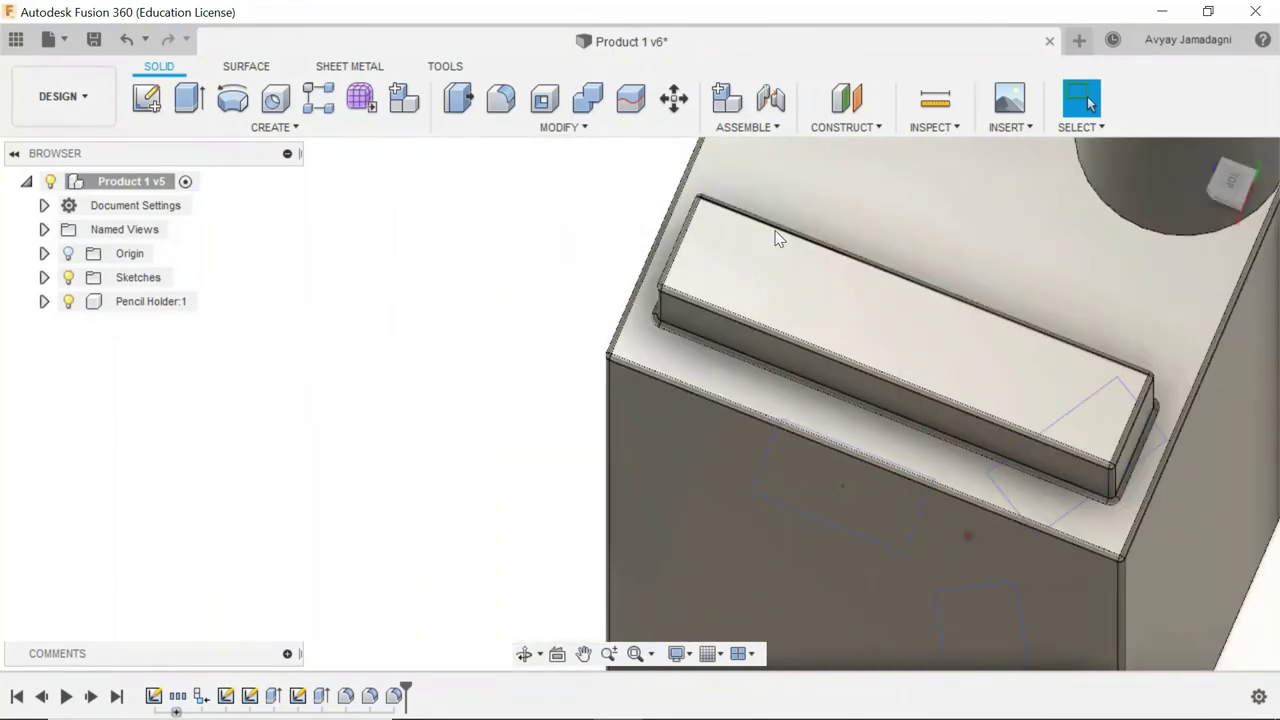
pyautogui.scroll(-2, 778, 238)
pyautogui.scroll(-1, 778, 238)
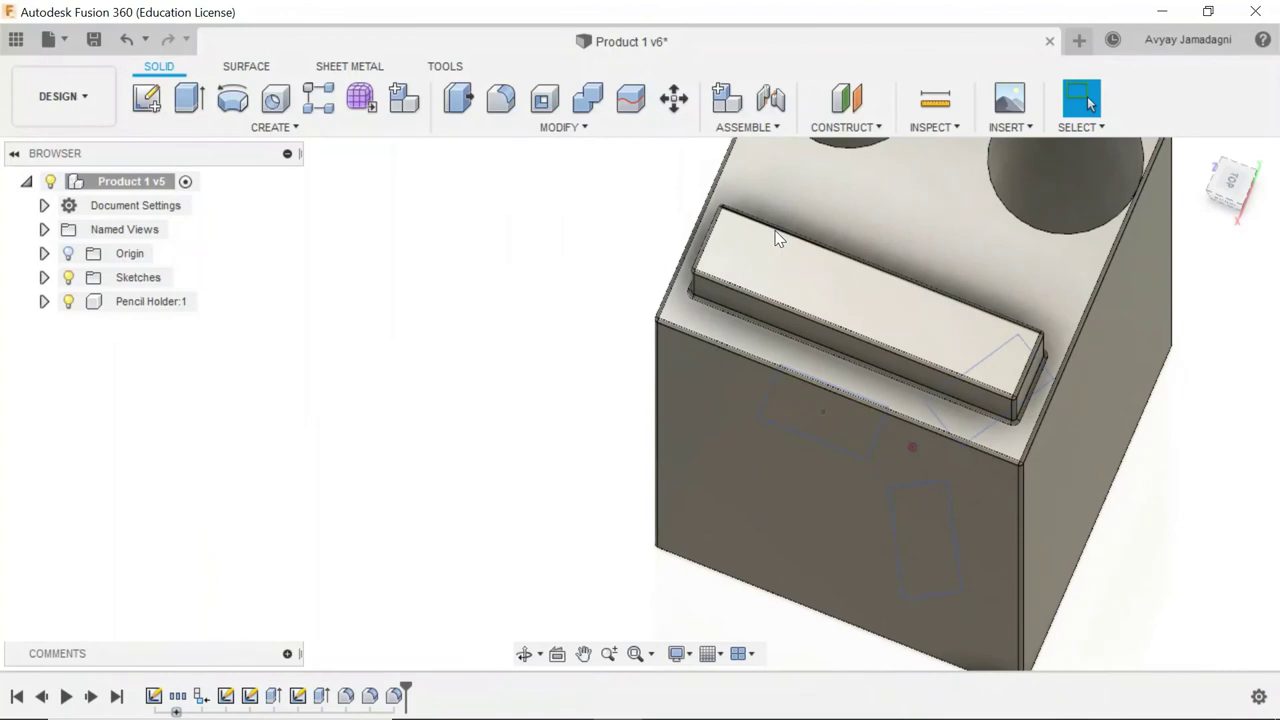
pyautogui.scroll(1, 778, 238)
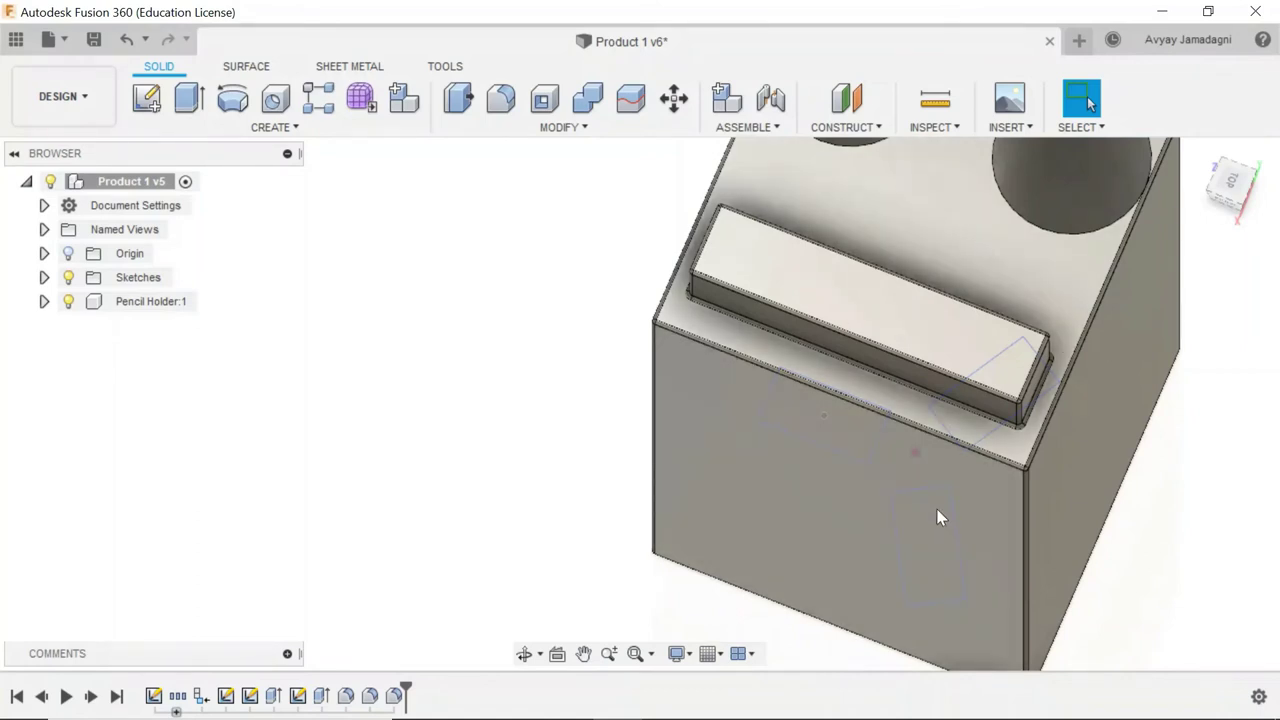
pyautogui.scroll(-2, 1043, 349)
pyautogui.scroll(-3, 1043, 349)
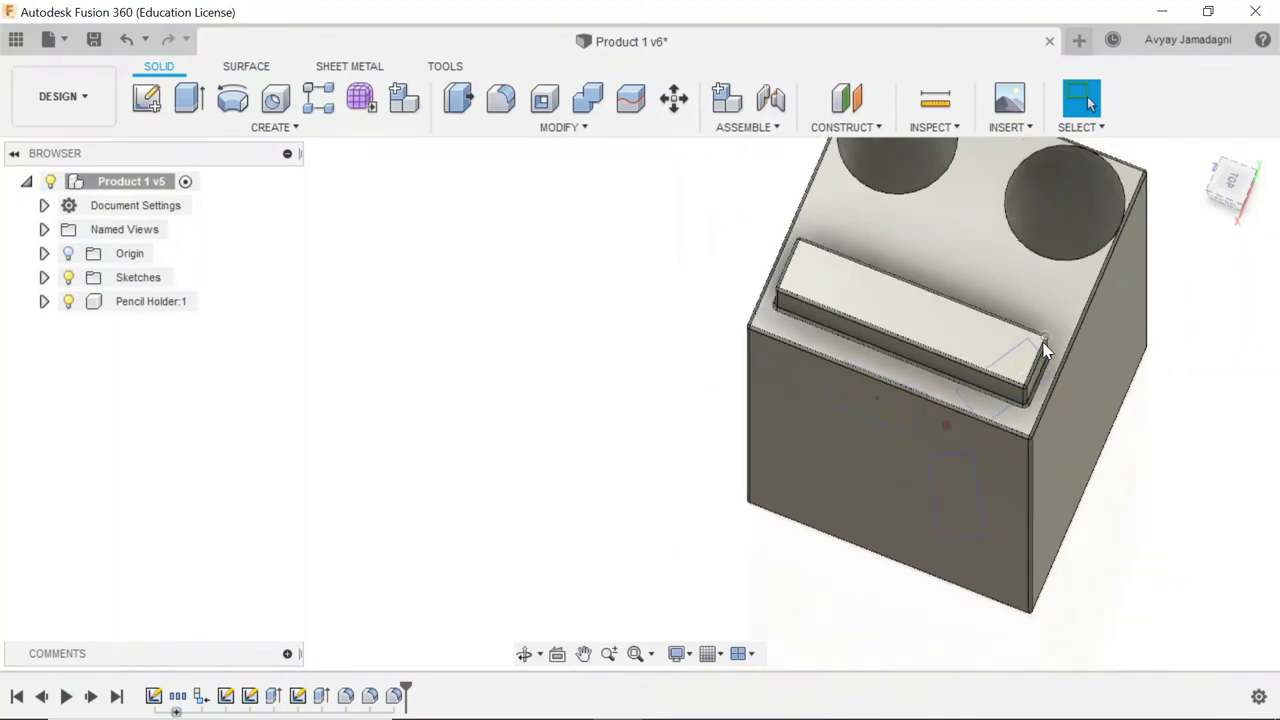
pyautogui.scroll(1, 1043, 349)
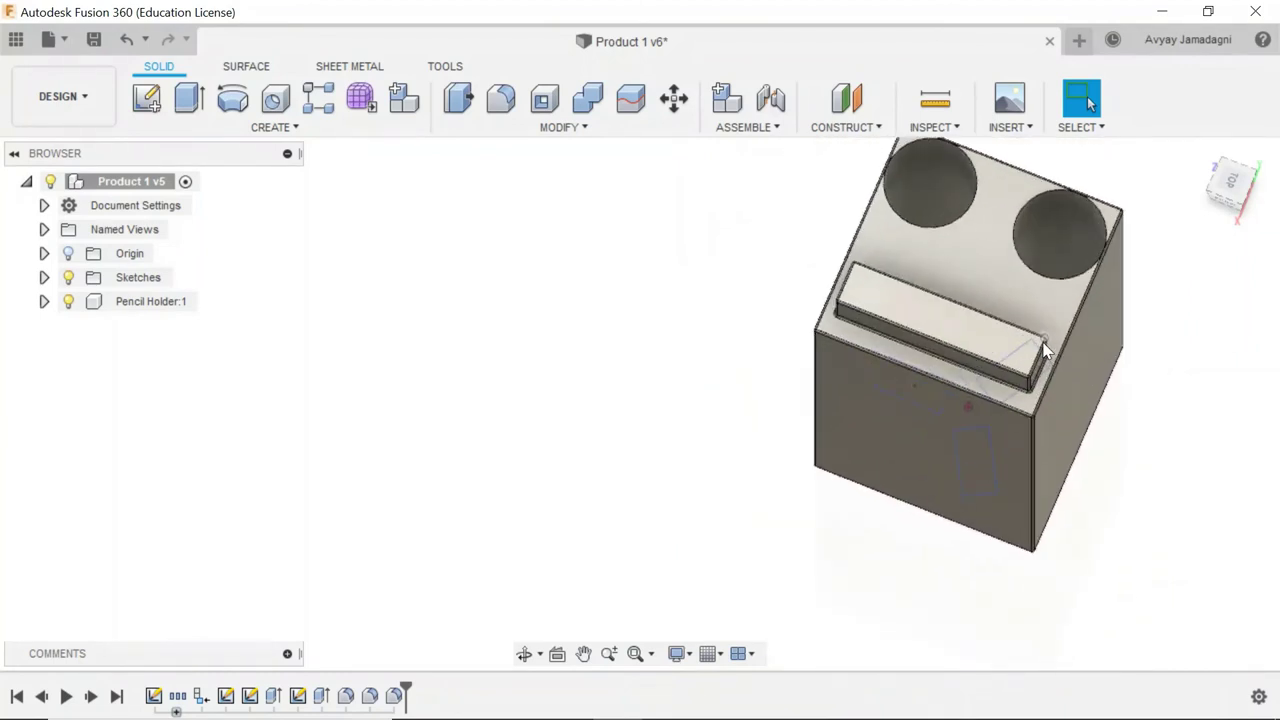